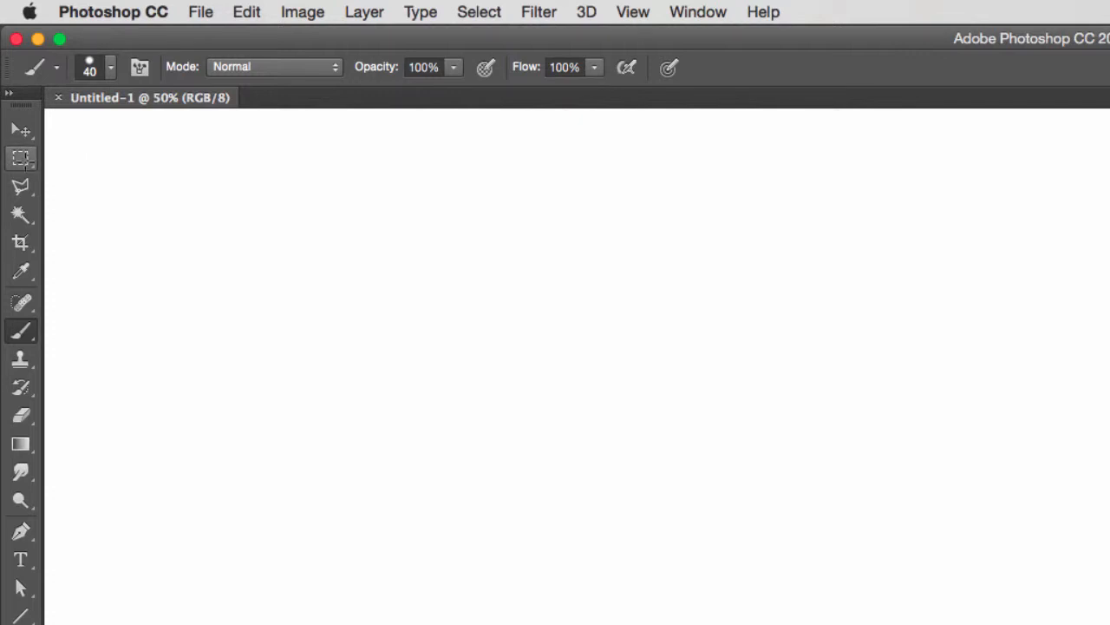
Activate the Rectangular Marquee Tool in place of the Brush
key("m")
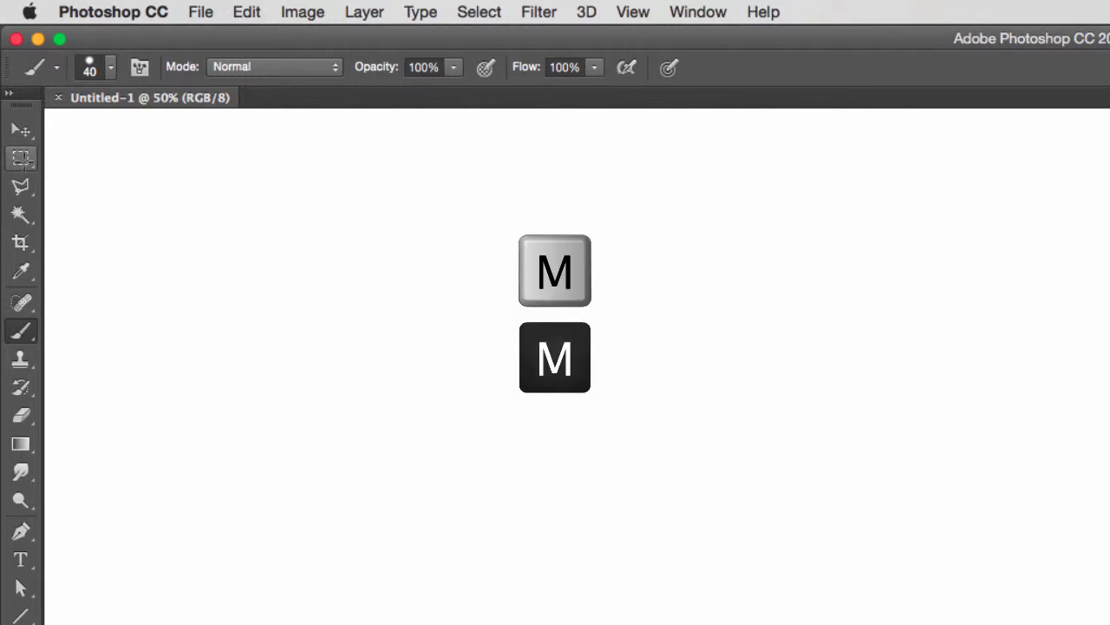
key("m")
key("m")
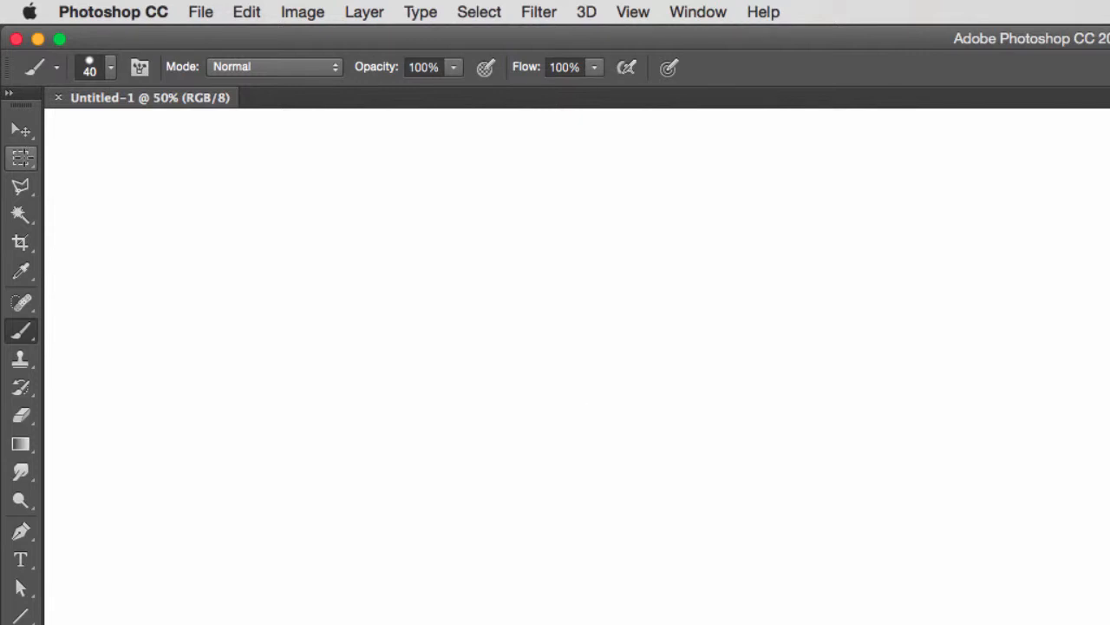
key("m")
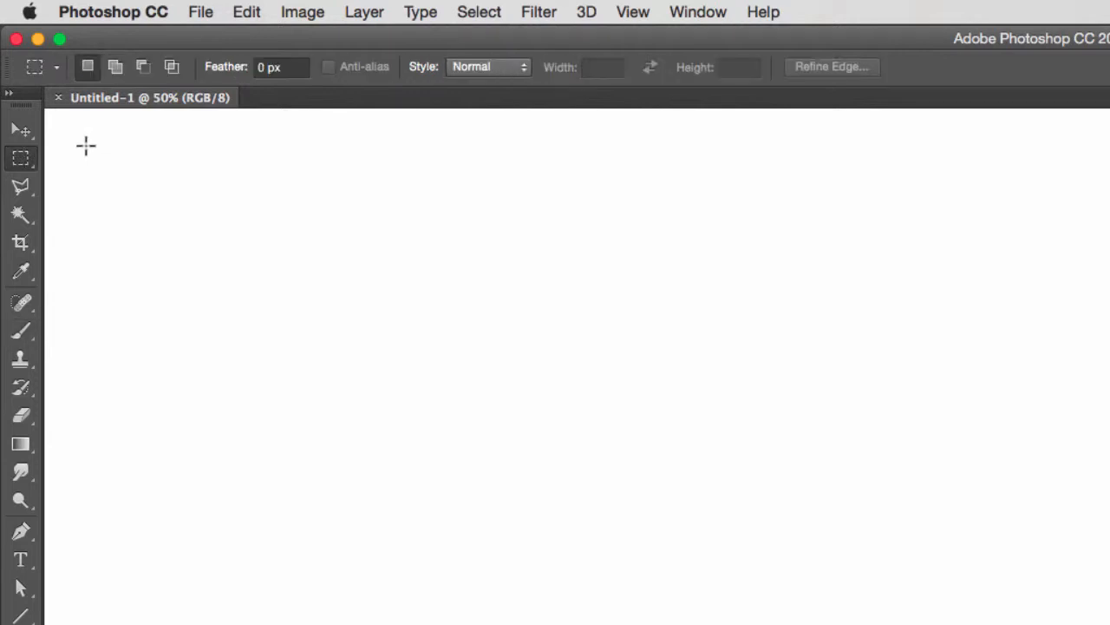
View the other marquee tools in the group and the options of the Polygonal Lasso and Magic Wand tools
left_click(30, 166)
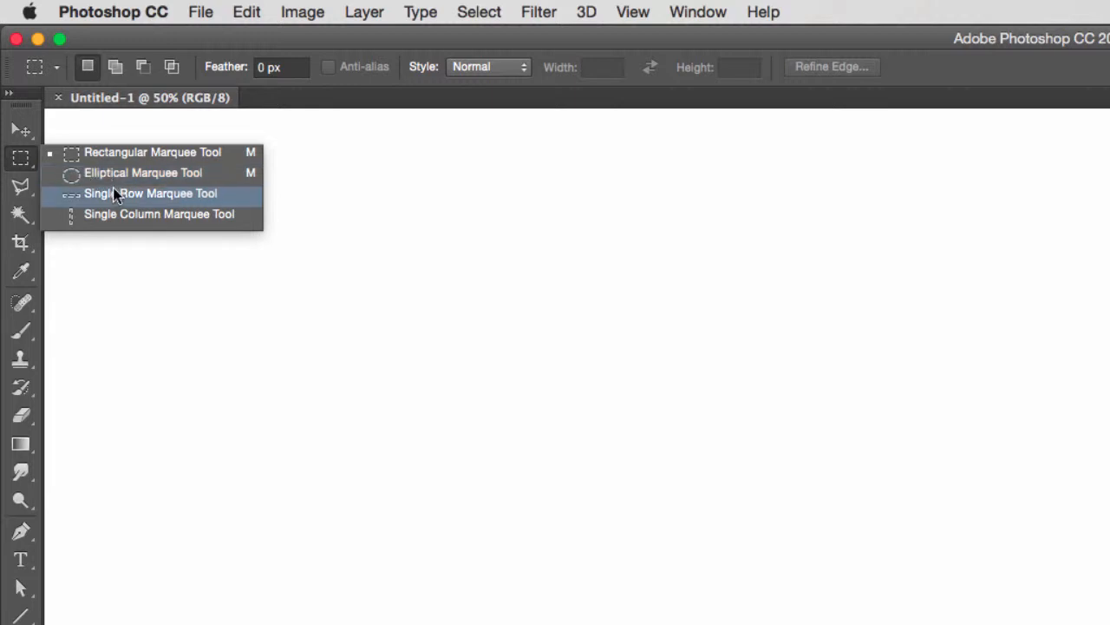
left_click(132, 249)
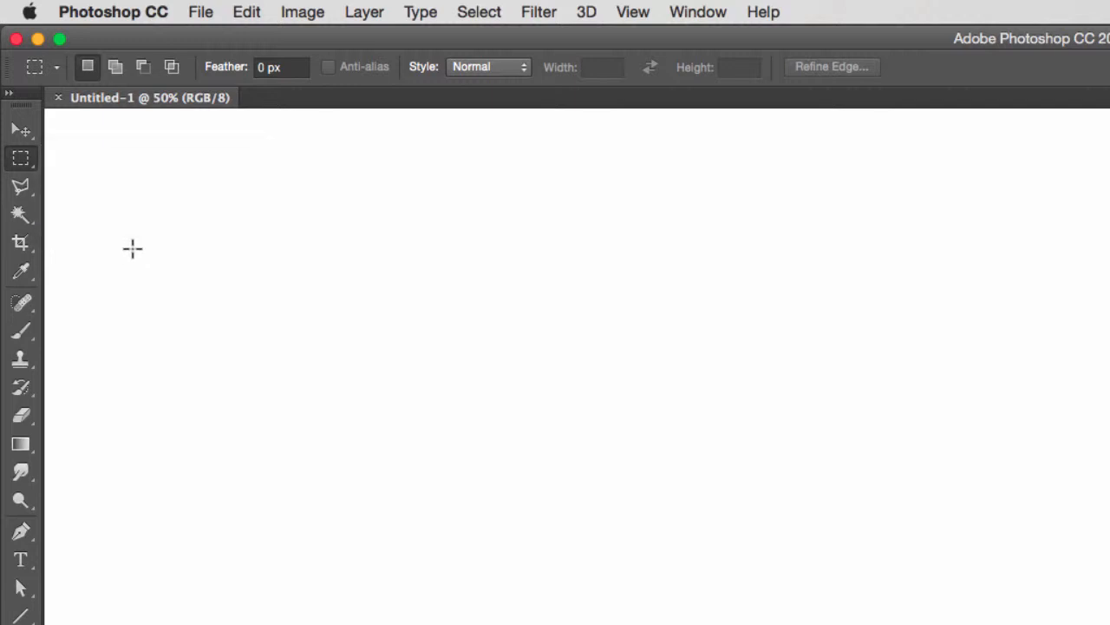
left_click(21, 186)
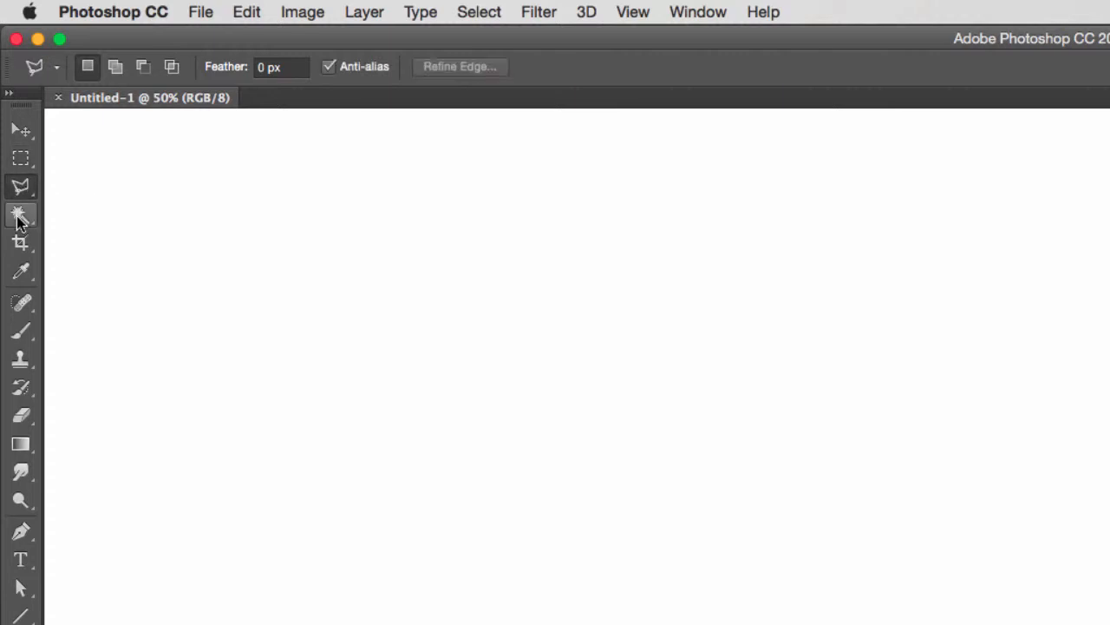
left_click(20, 214)
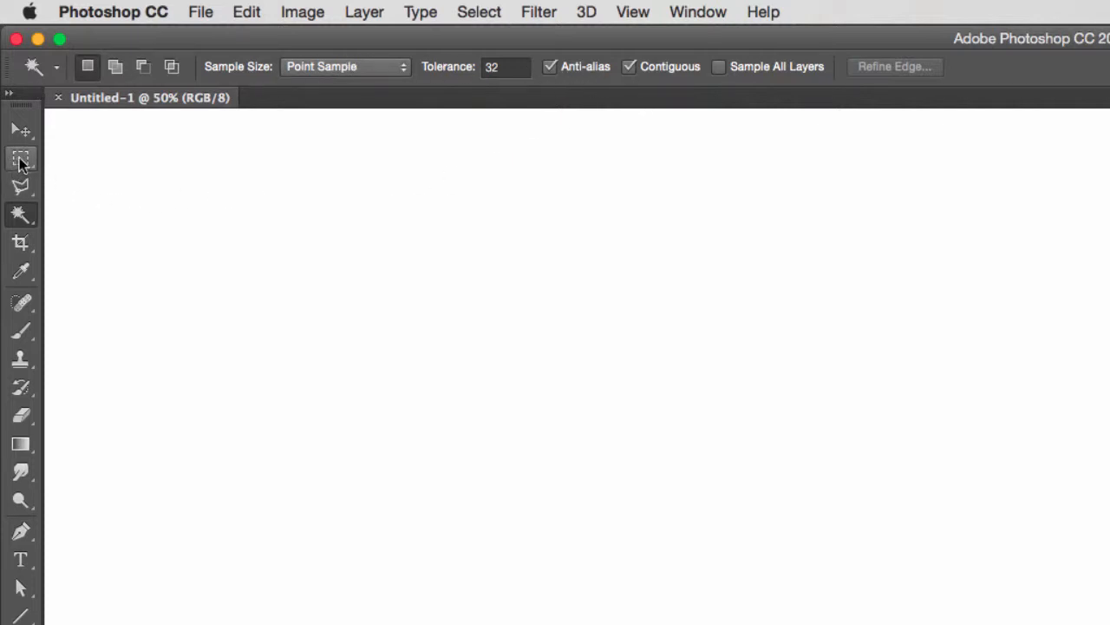
Draw a rectangular selection on the blank canvas with the Rectangular Marquee Tool and move its outline diagonally down to the right
key("m")
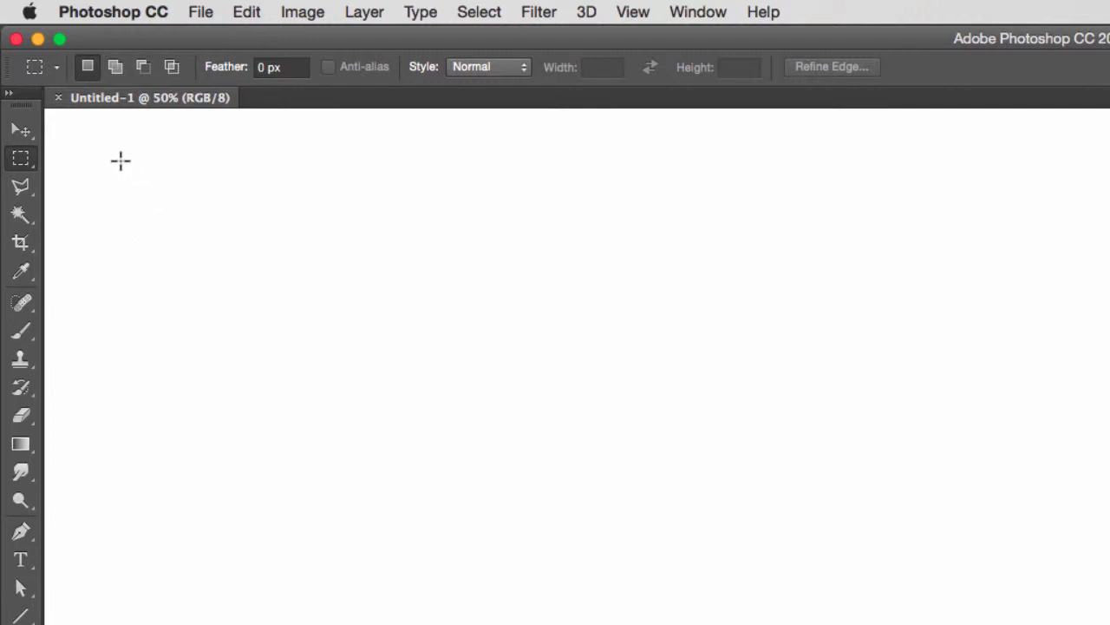
left_click_drag(119, 160, 462, 417)
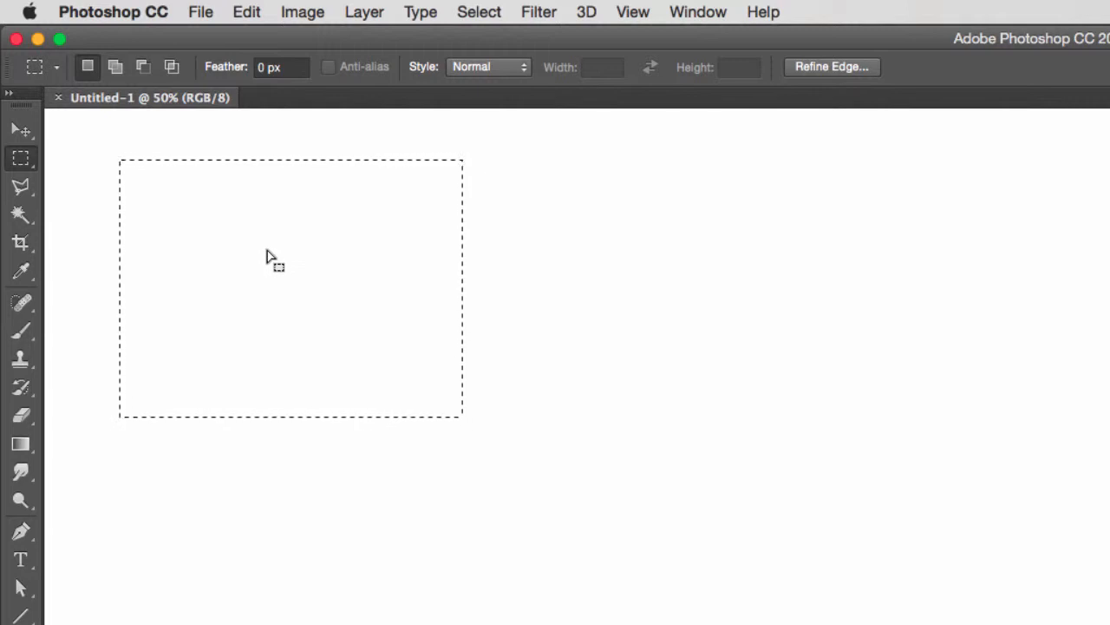
left_click_drag(266, 258, 344, 329)
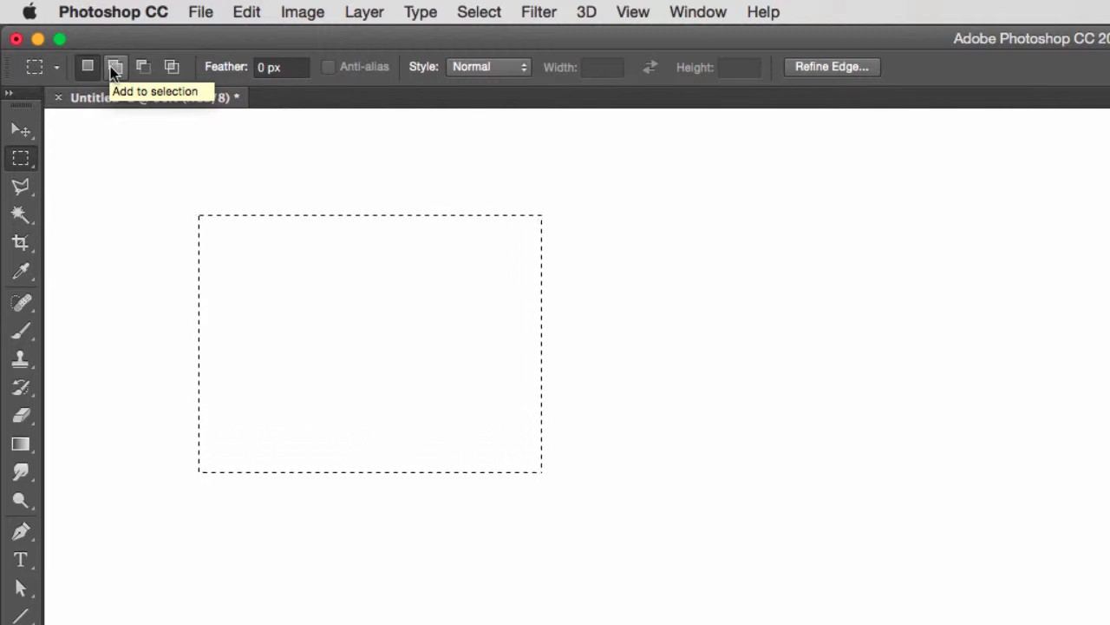
Compare the selection mode options of the Polygonal Lasso and Magic Wand with those of the Rectangular Marquee Tool
left_click(170, 68)
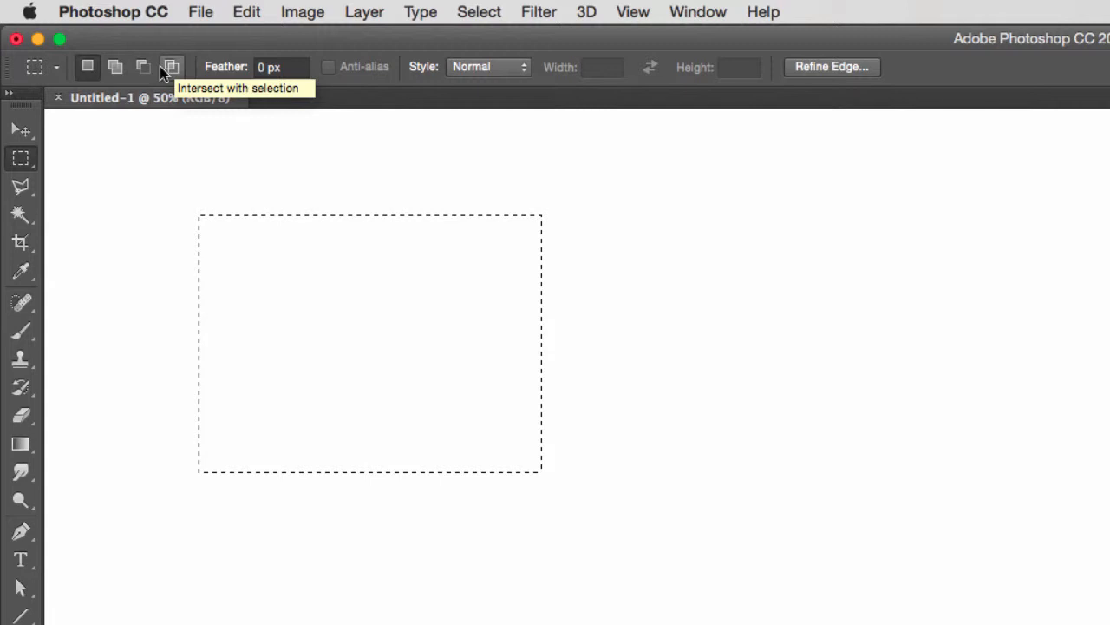
key("l")
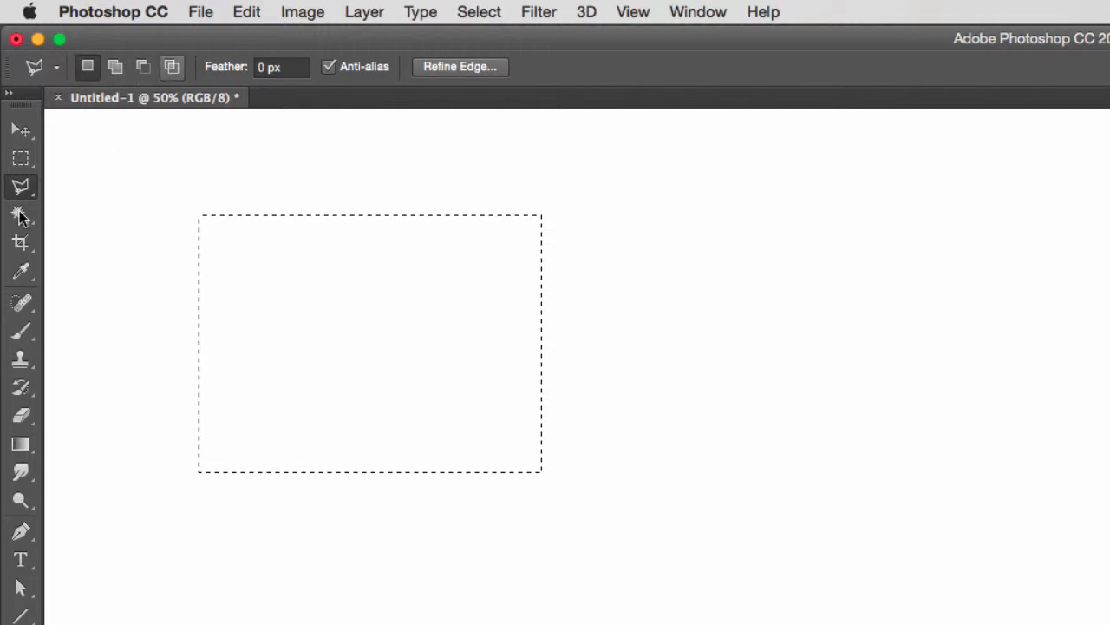
key("w")
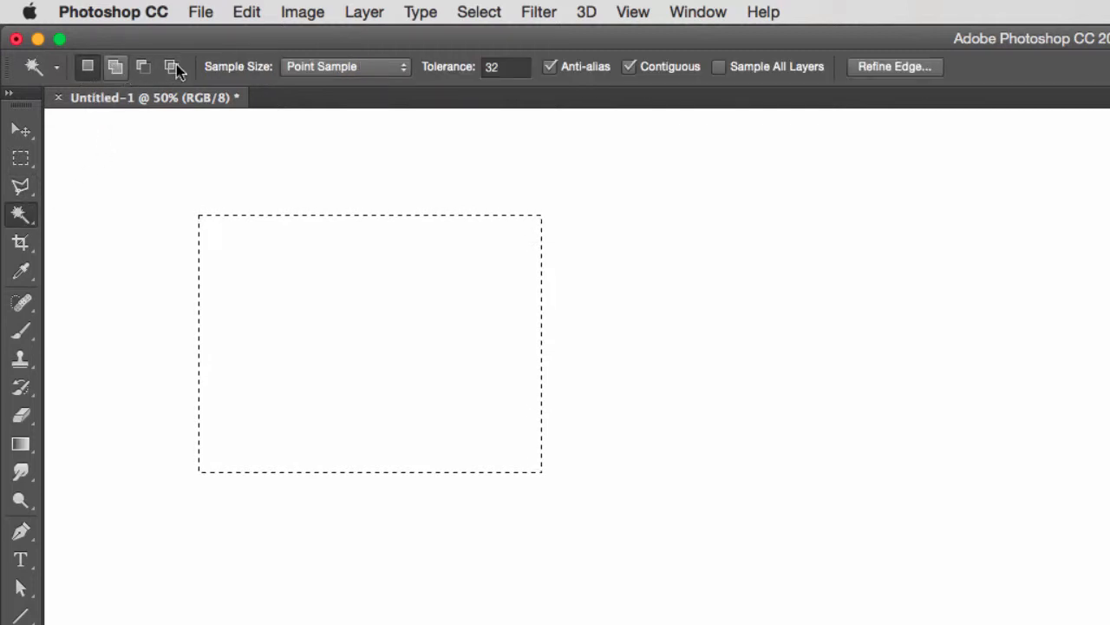
key("m")
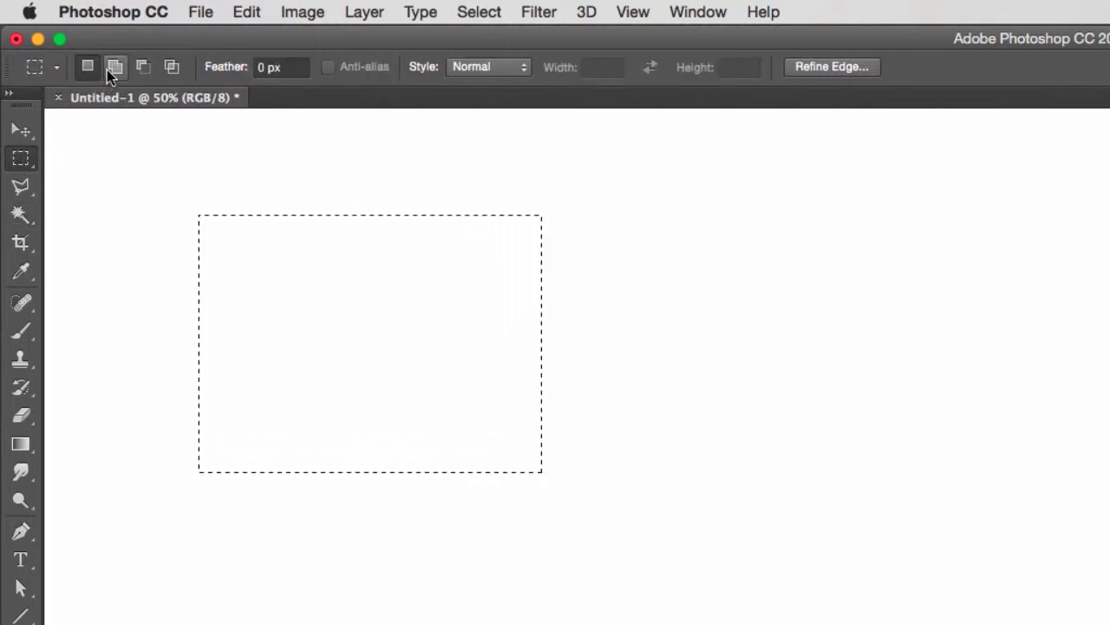
Try out New Selection mode by drawing a series of rectangular selections that replace one another, and clear the last one
left_click_drag(95, 168, 148, 303)
left_click_drag(200, 164, 345, 257)
left_click_drag(151, 295, 312, 433)
left_click_drag(450, 183, 357, 378)
left_click_drag(126, 176, 258, 275)
left_click_drag(443, 152, 109, 306)
left_click(101, 307)
Draw a wide rectangular selection, add a second rectangle just below it, and add a third that overlaps and joins both
left_click_drag(92, 145, 344, 263)
key("shift")
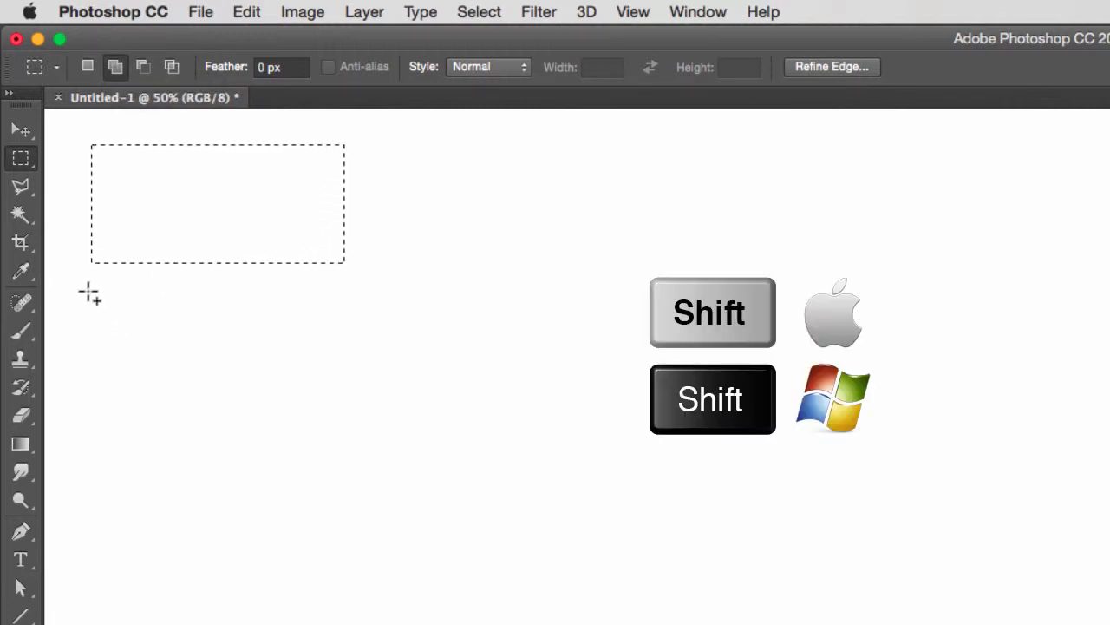
key("shift")
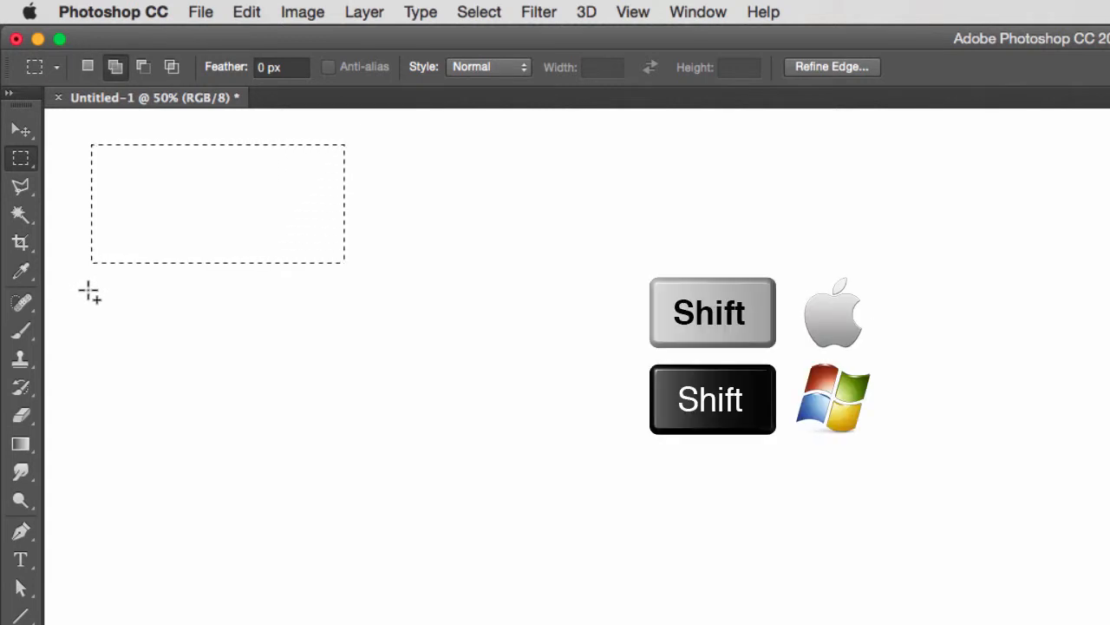
key("shift")
left_click_drag(92, 290, 345, 396)
left_click_drag(409, 174, 188, 345)
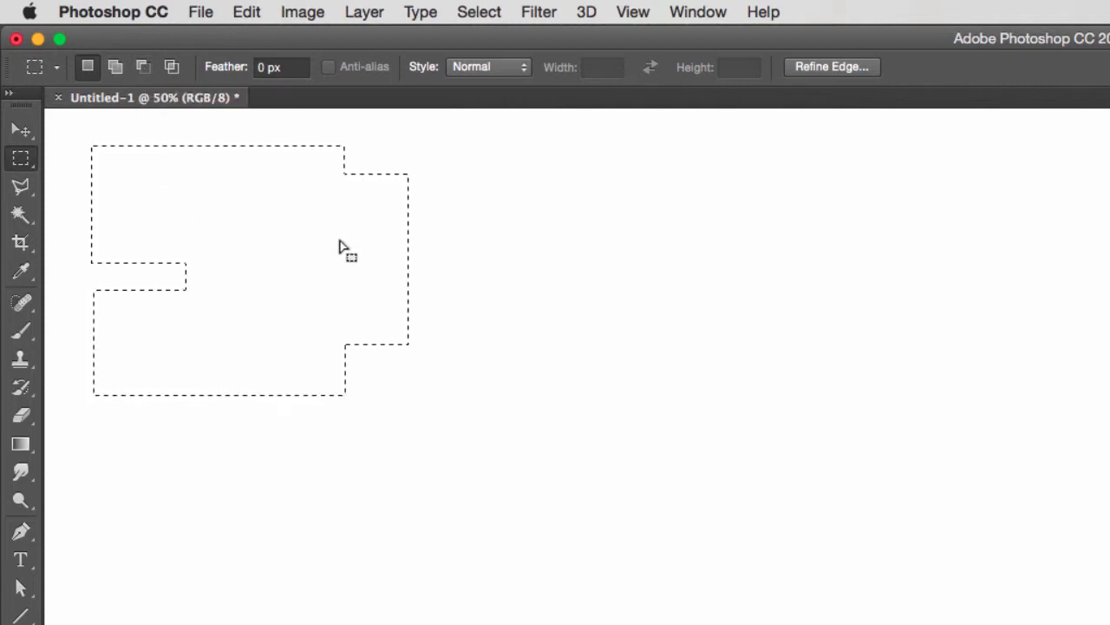
Subtract a rectangle from the selection's upper-right corner and two smaller rectangles from its interior
key("alt")
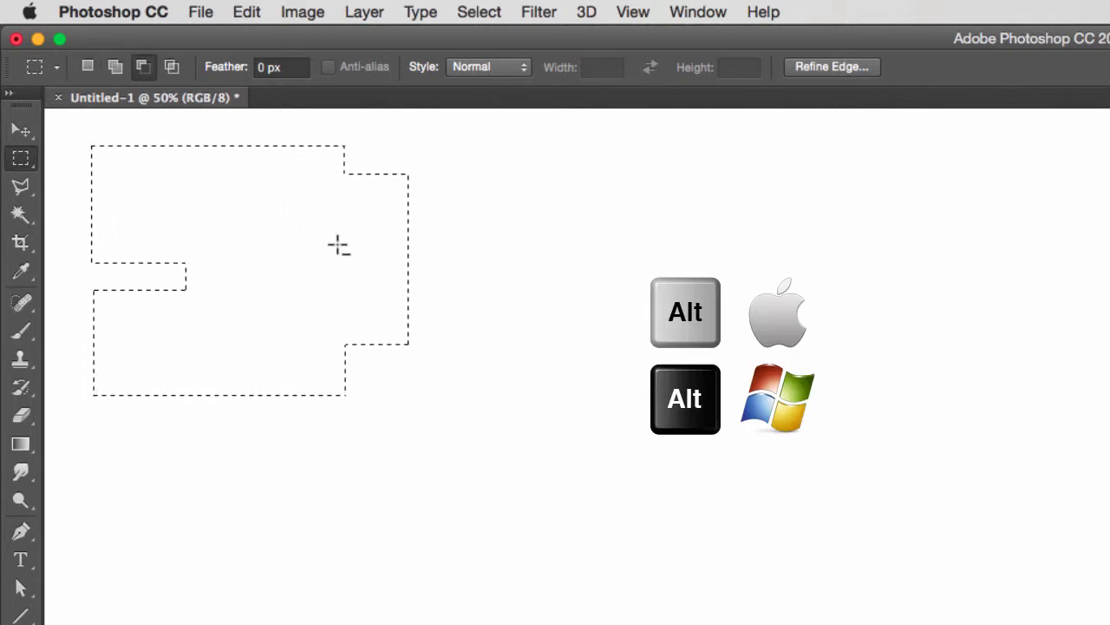
key("alt")
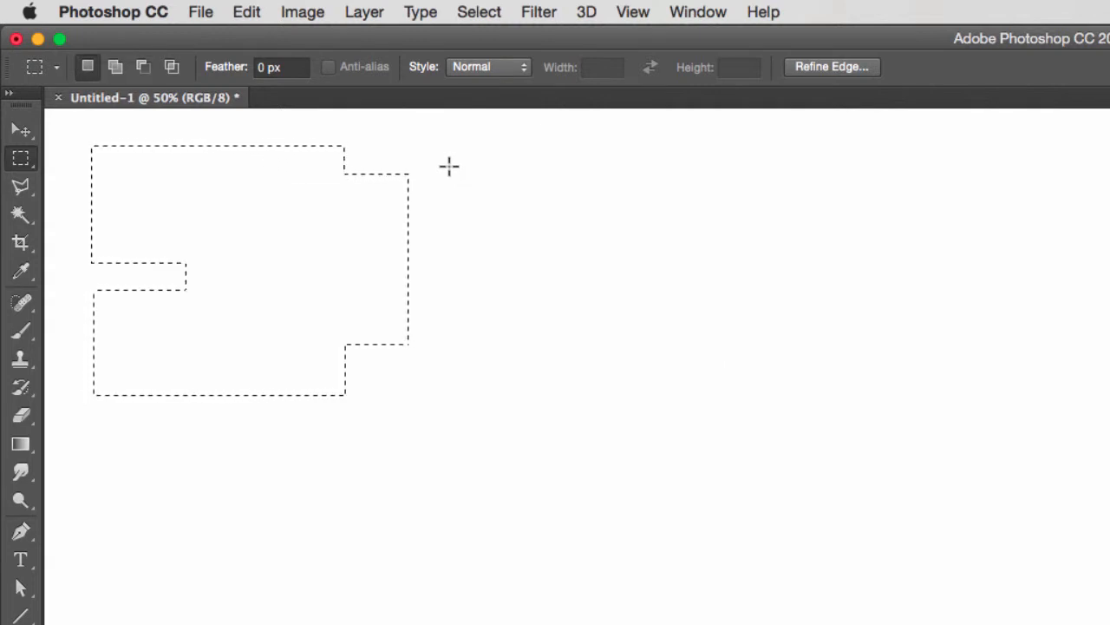
key("alt")
left_click_drag(459, 138, 267, 252)
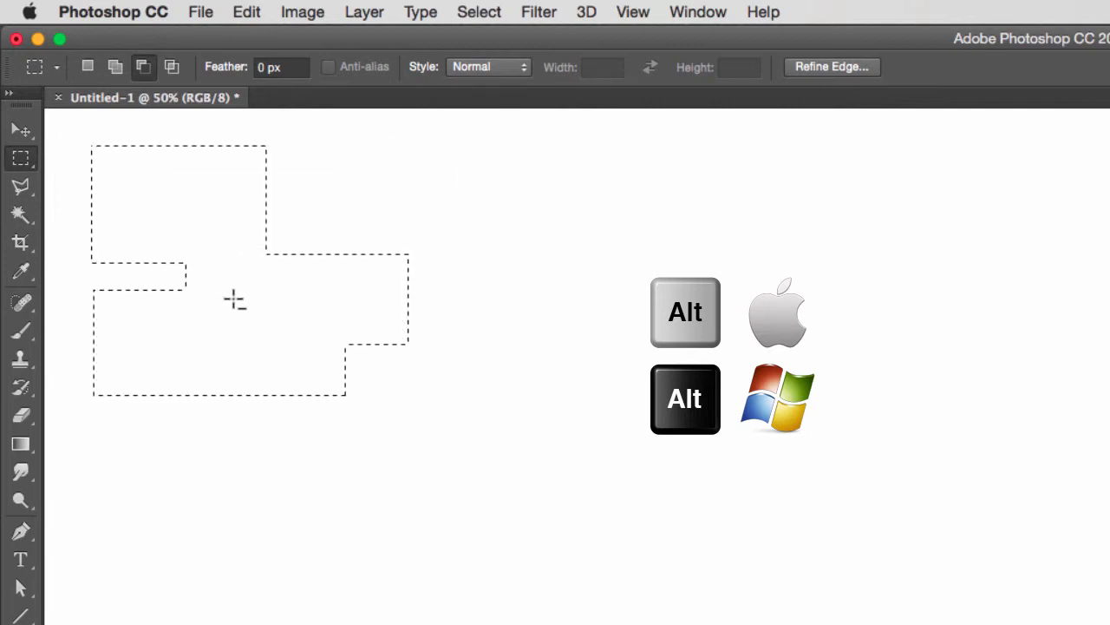
left_click_drag(233, 299, 290, 364)
left_click_drag(234, 175, 163, 227)
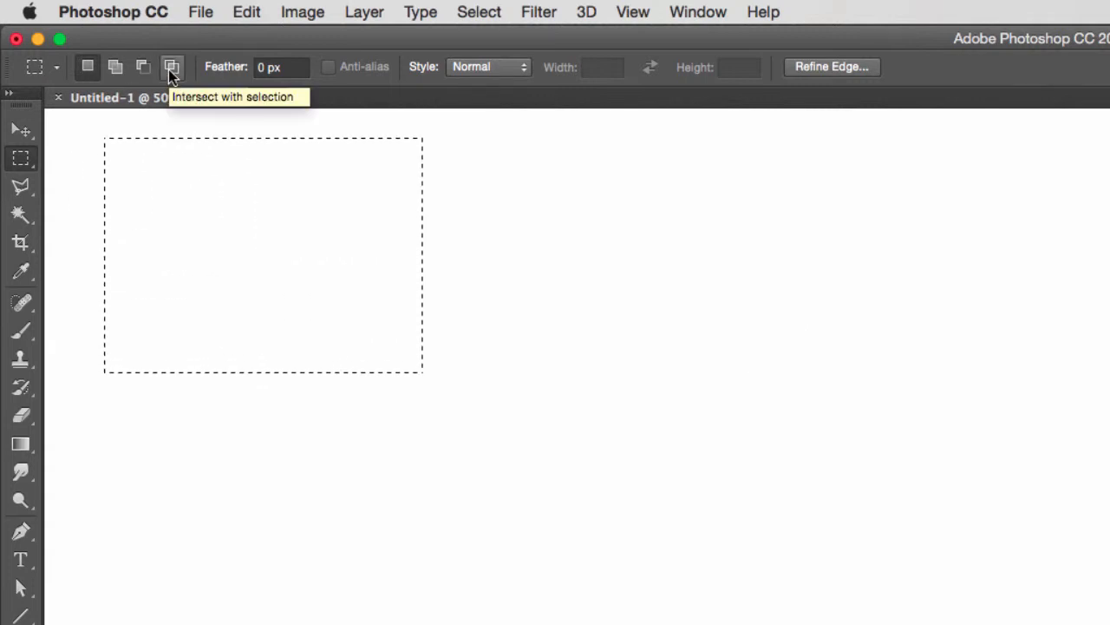
Clear the selection, draw a rectangle in Intersect with selection mode, and intersect it with rectangles overlapping its lower-right part
key("super+d")
left_click(169, 69)
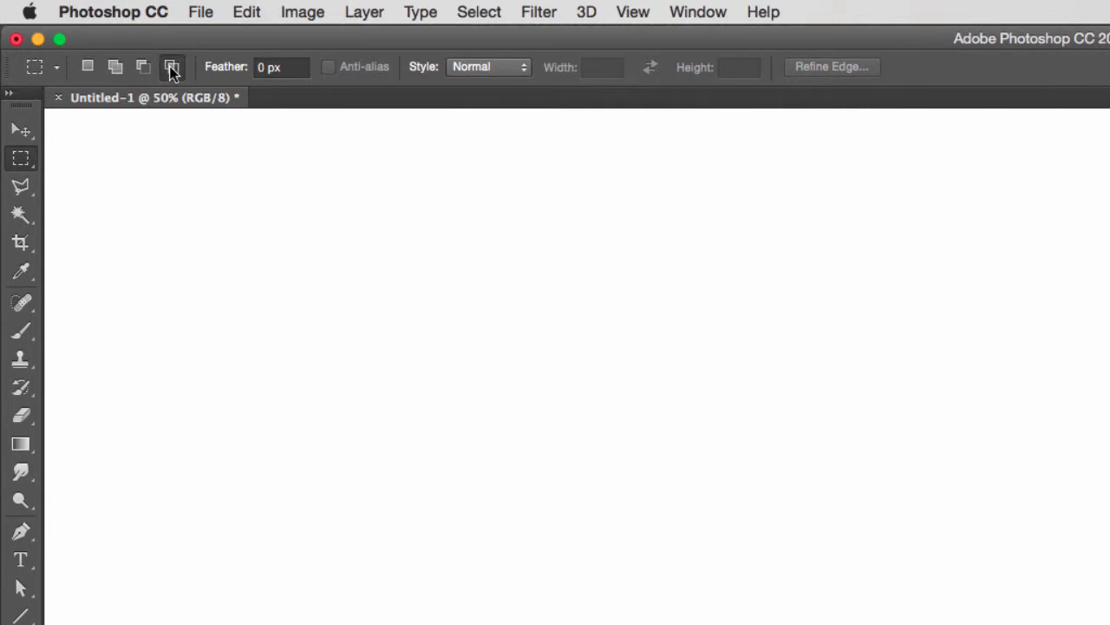
left_click_drag(91, 137, 354, 385)
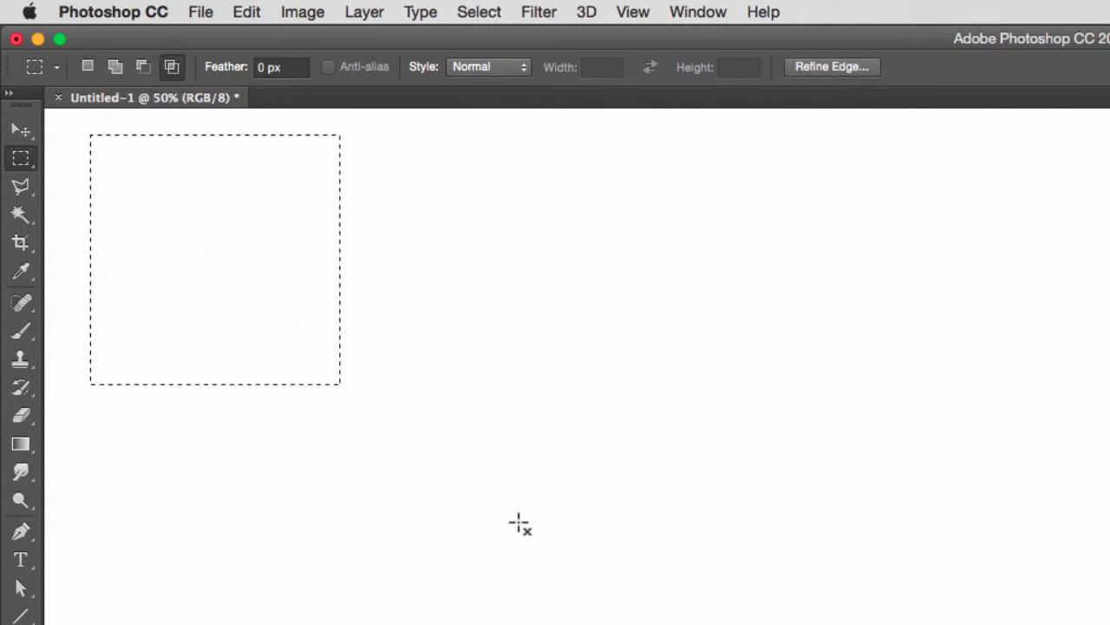
left_click_drag(523, 525, 212, 242)
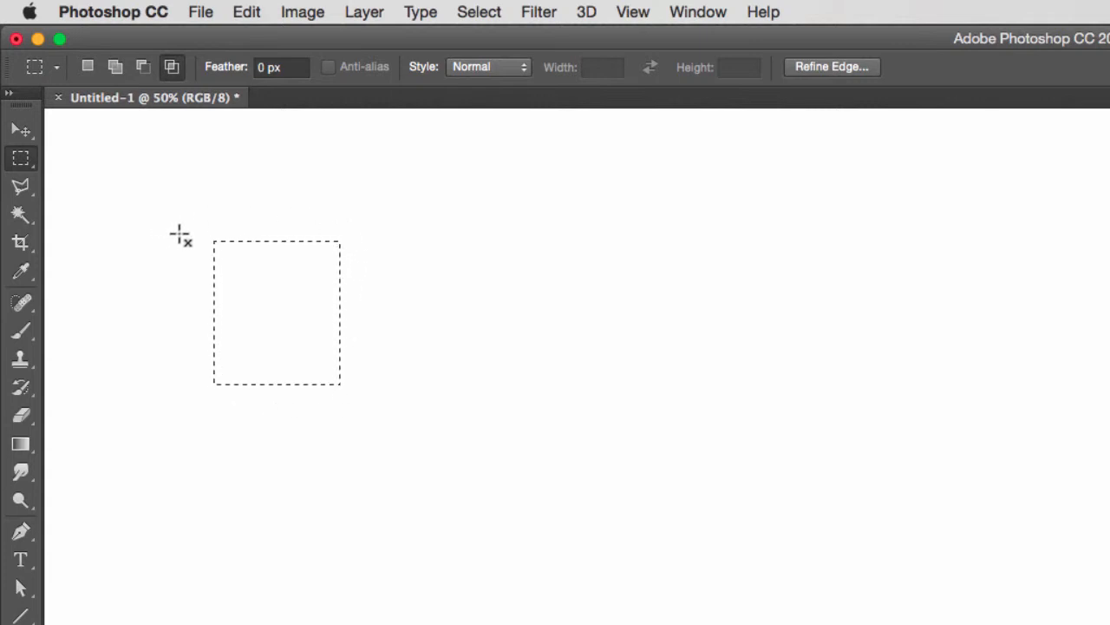
left_click_drag(136, 191, 425, 439)
Replace the selection with a larger, nearly square one in New Selection mode and invert it
left_click(476, 14)
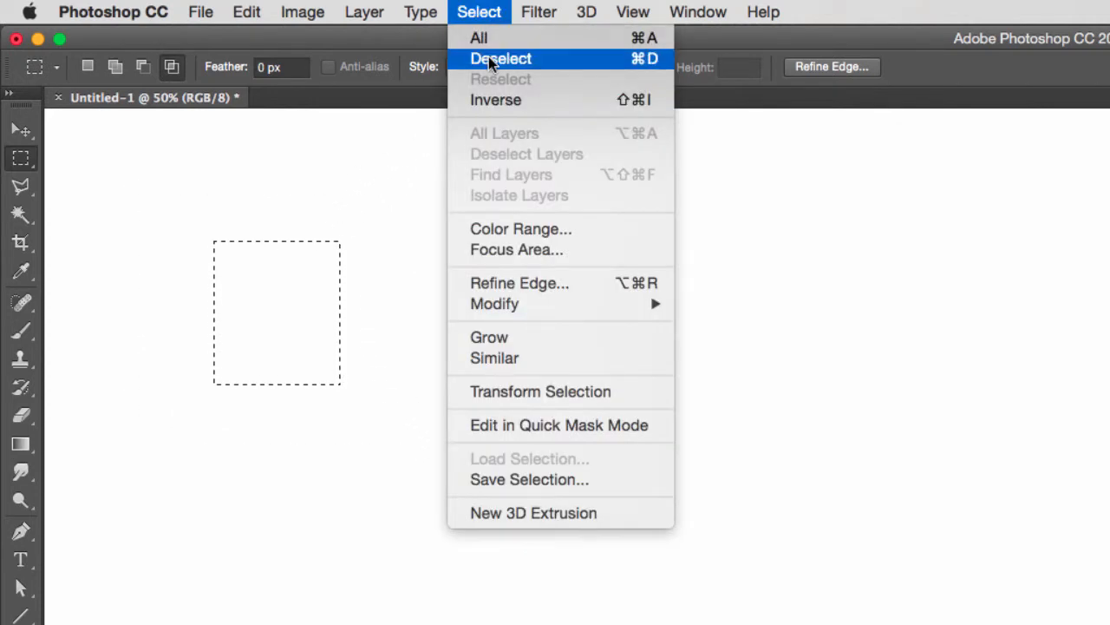
left_click(472, 12)
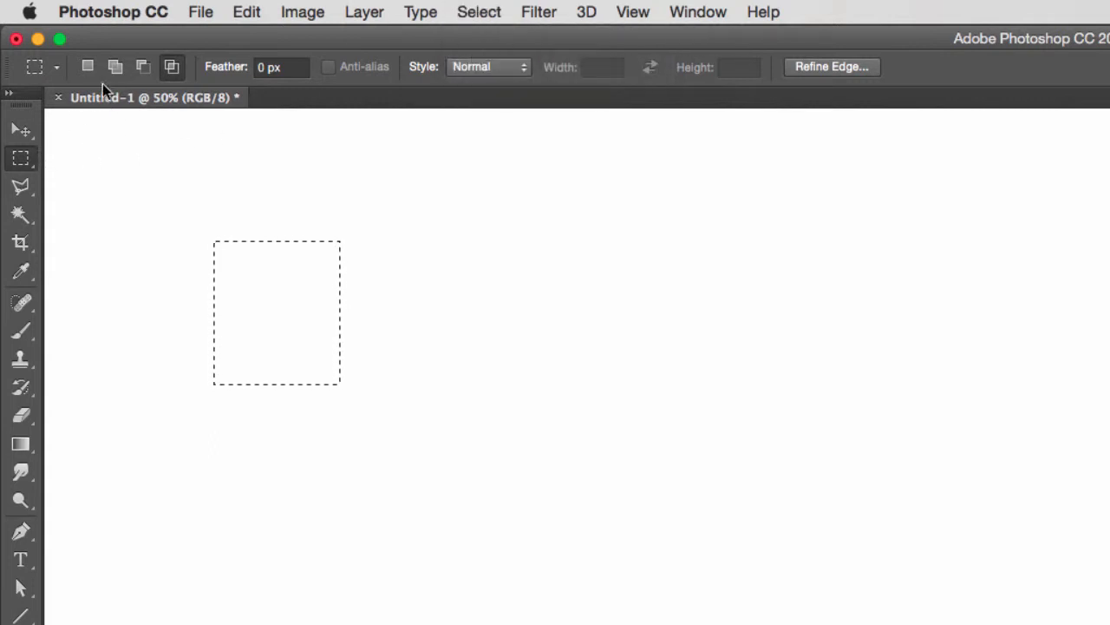
left_click(88, 67)
left_click_drag(167, 183, 452, 485)
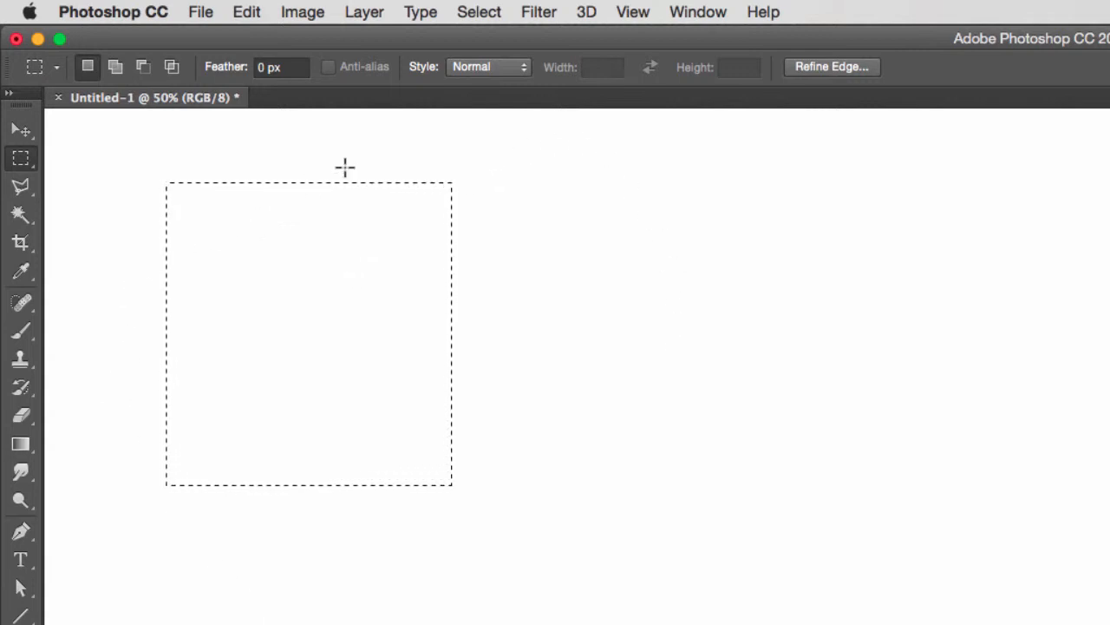
left_click(482, 14)
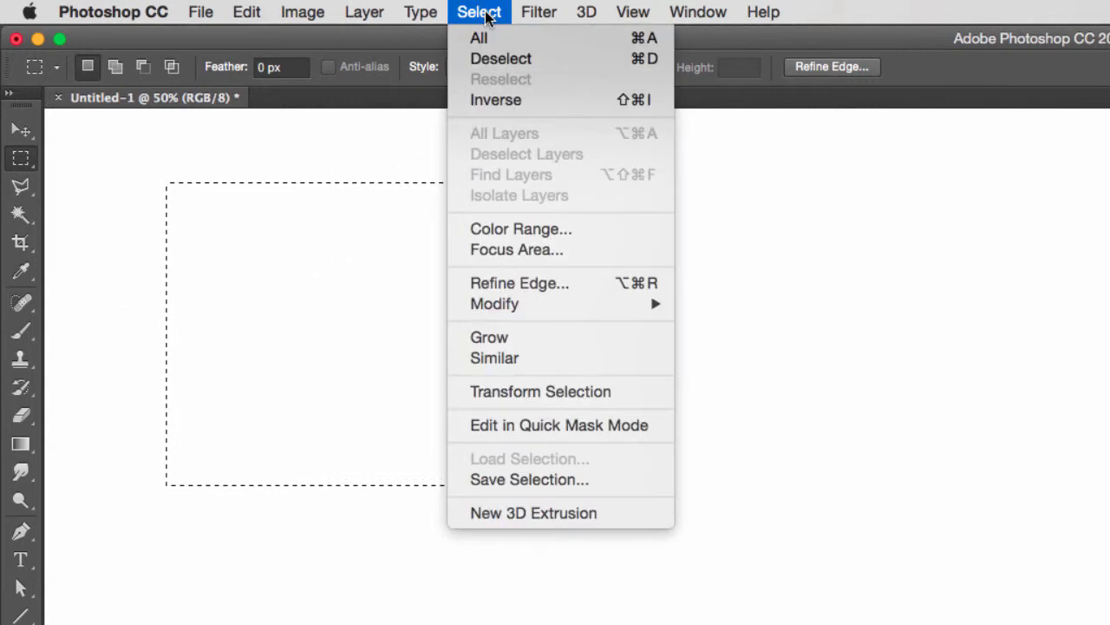
left_click(507, 100)
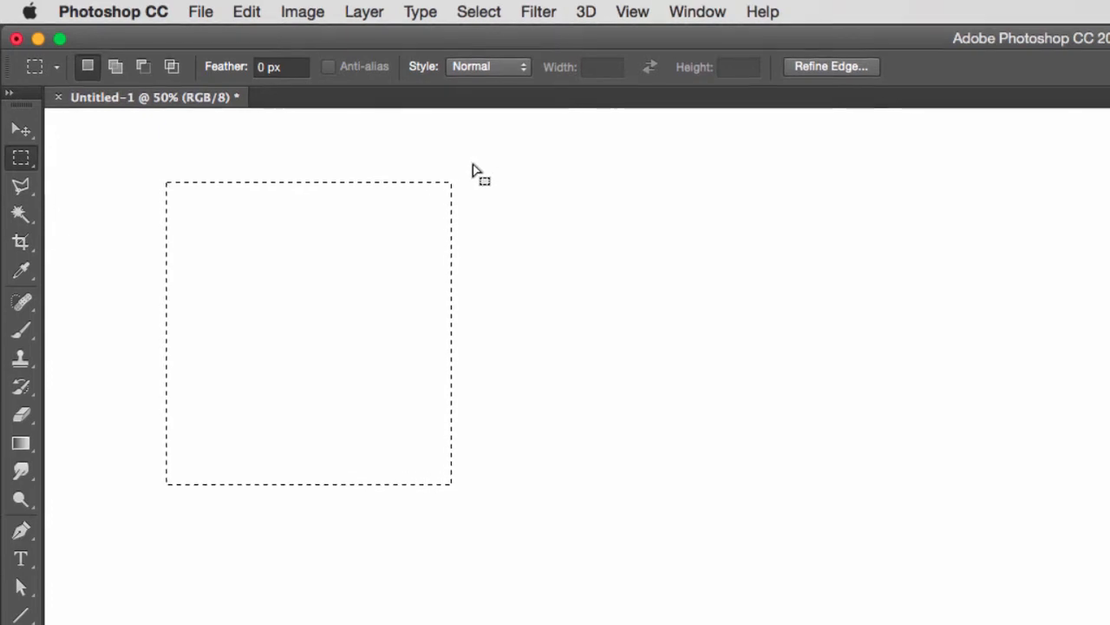
Invert the selection back to the rectangle and select the entire canvas
key("super+0")
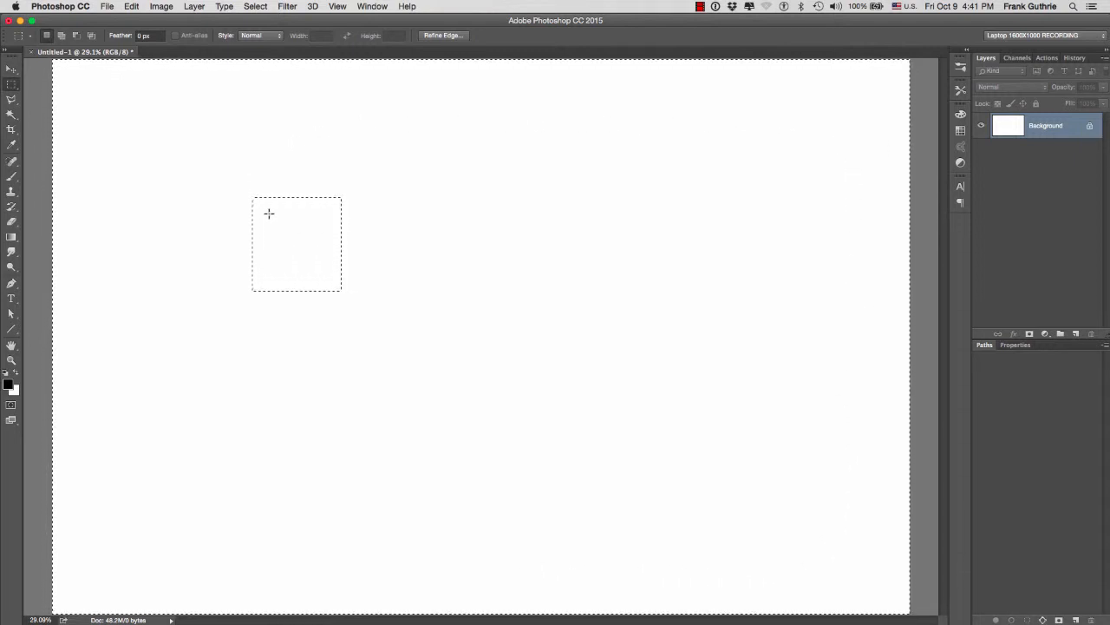
left_click(254, 7)
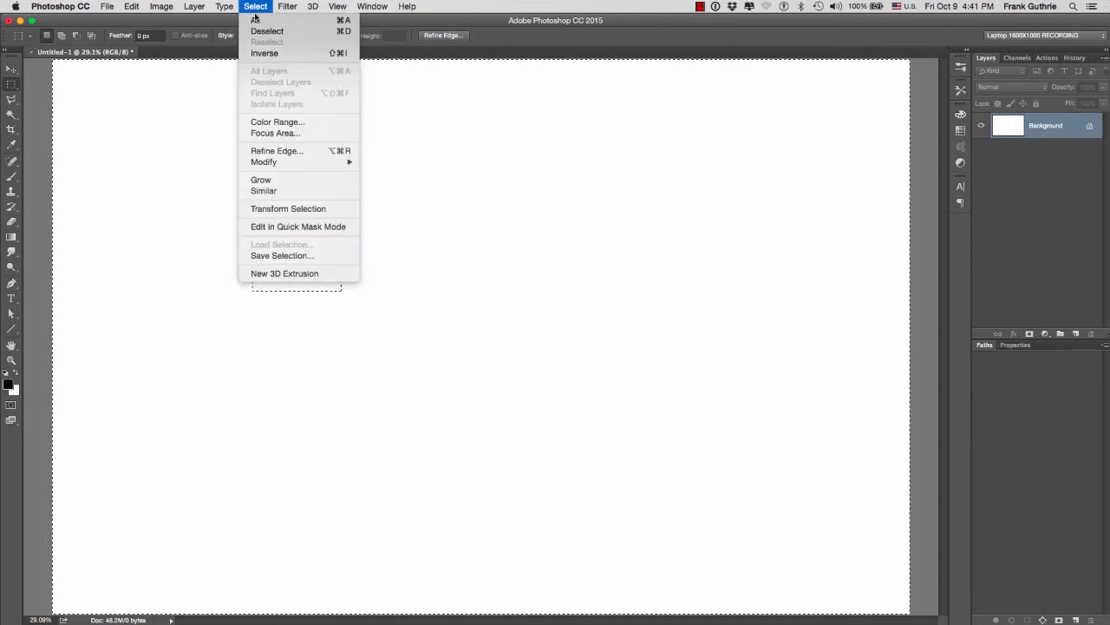
left_click(263, 53)
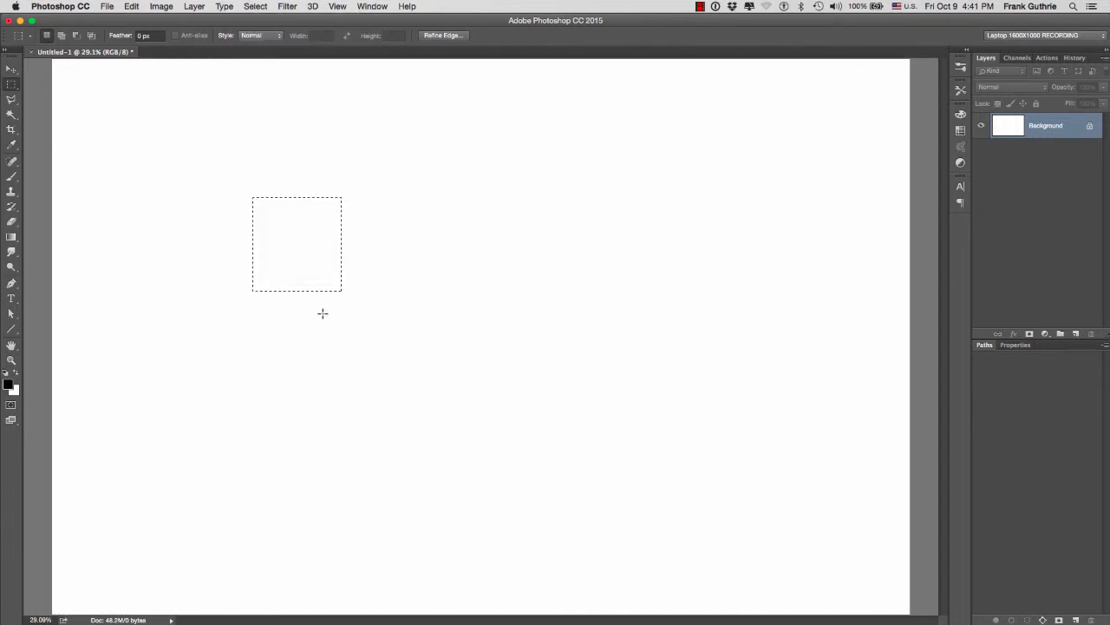
left_click(257, 7)
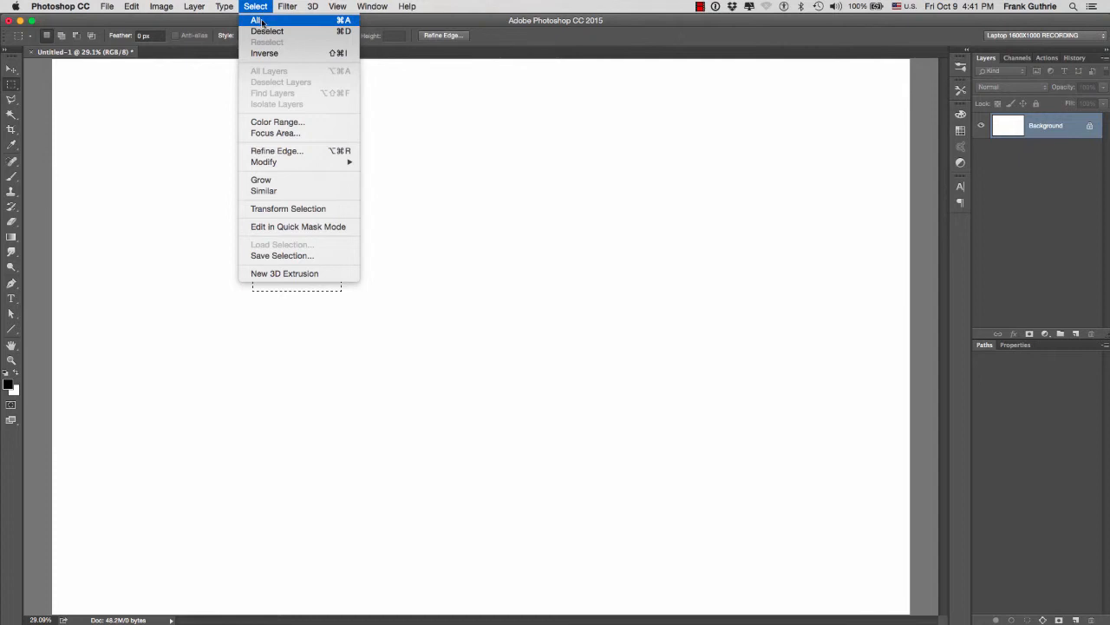
left_click(258, 20)
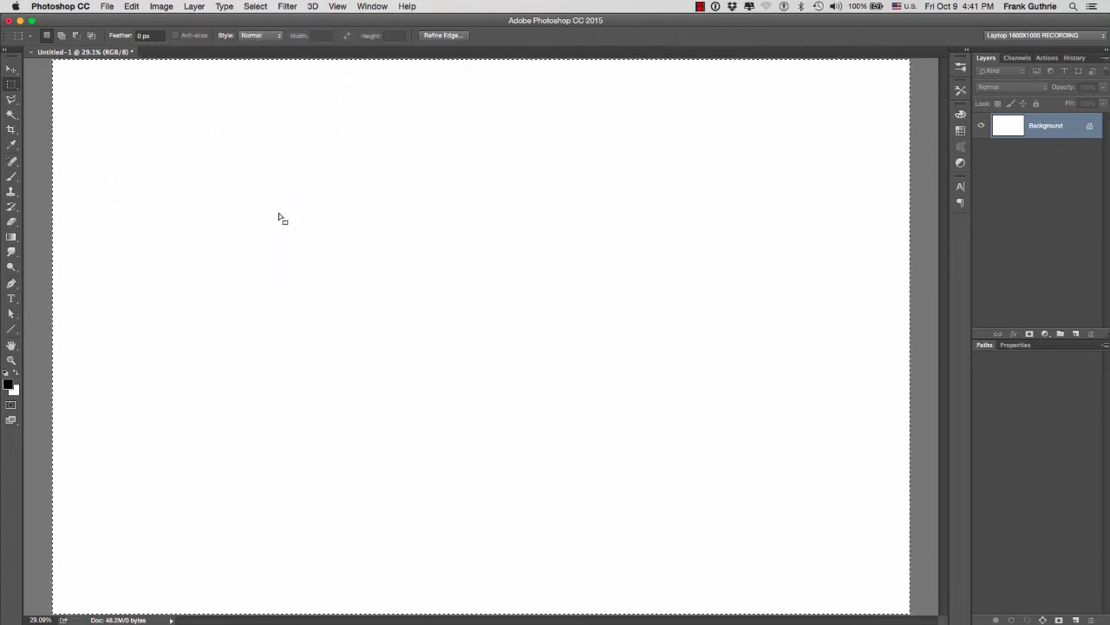
Clear the full-canvas selection, draw a wide rectangular selection near the canvas's upper-left corner and toggle Quick Mask to preview it
left_click(253, 7)
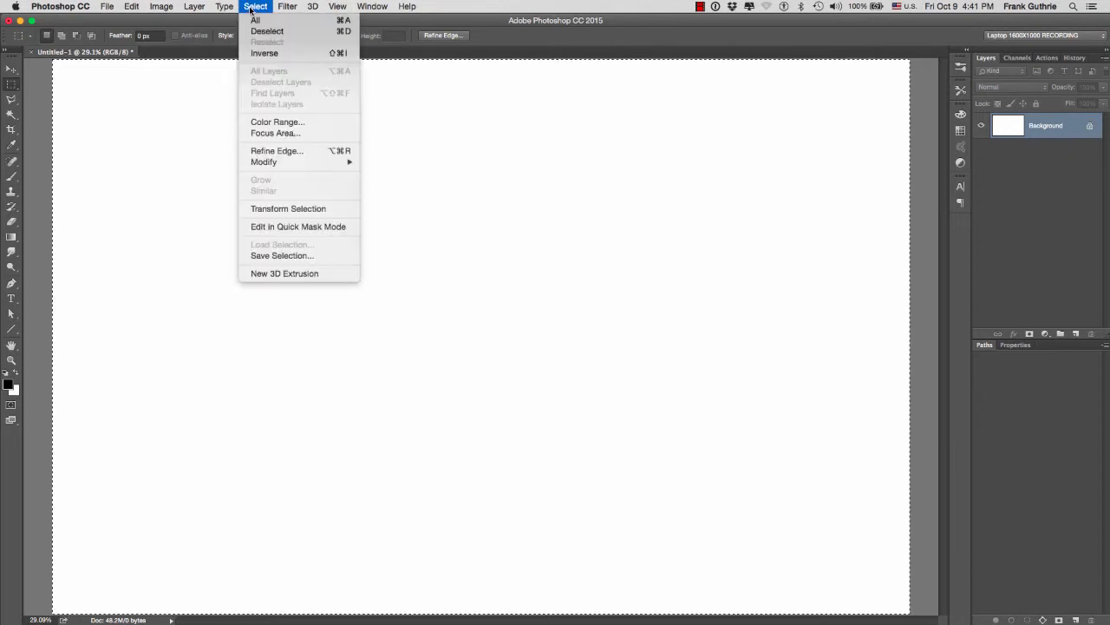
left_click(264, 31)
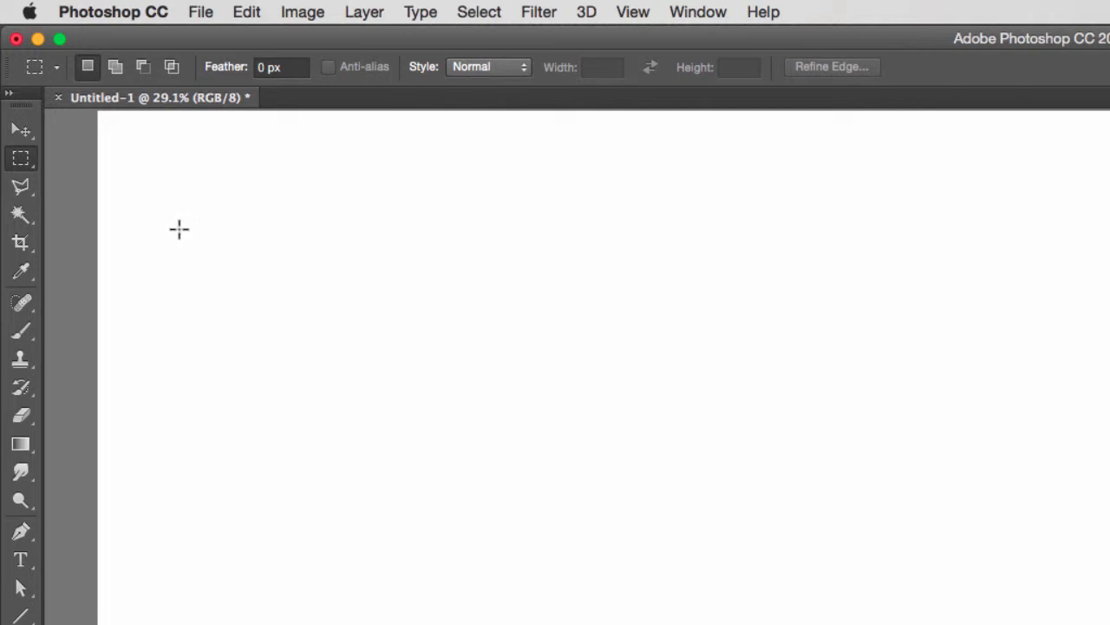
left_click_drag(185, 187, 648, 487)
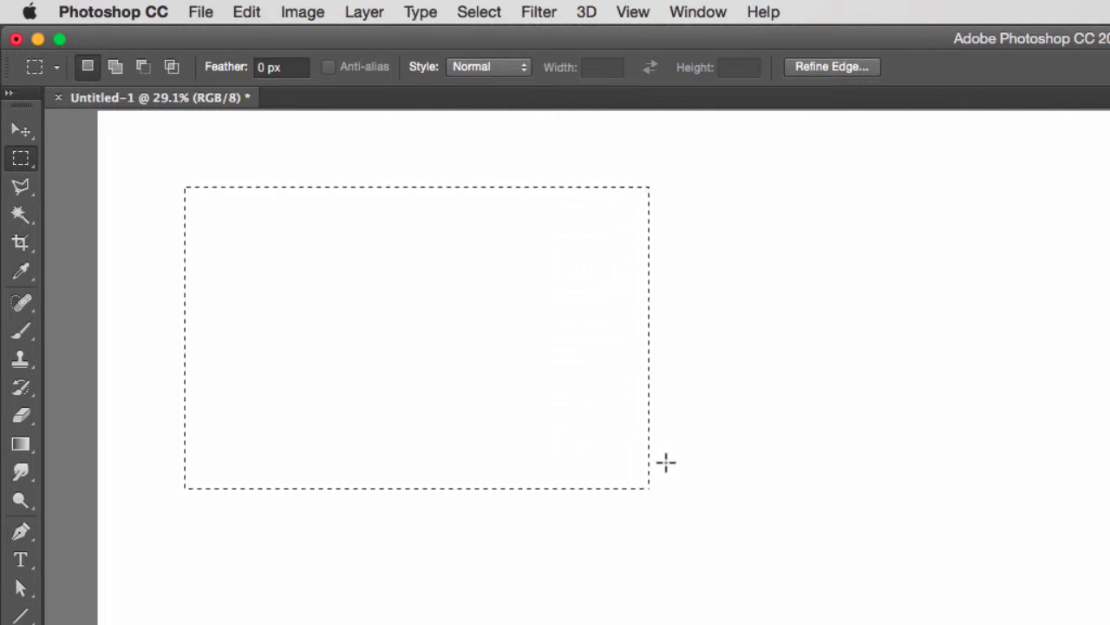
key("q")
key("q")
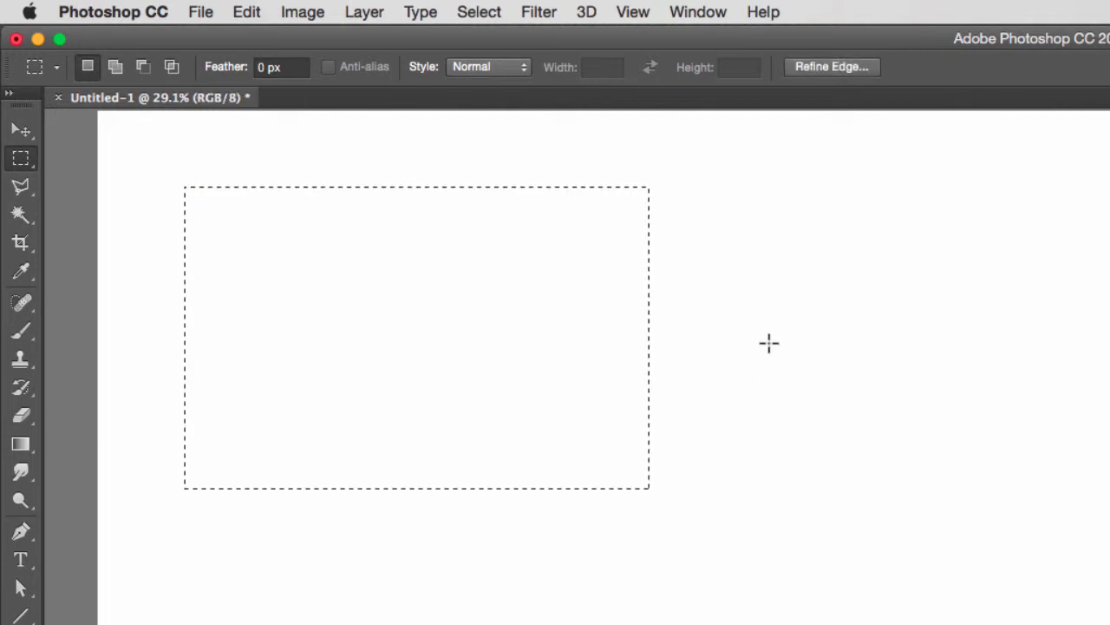
key("q")
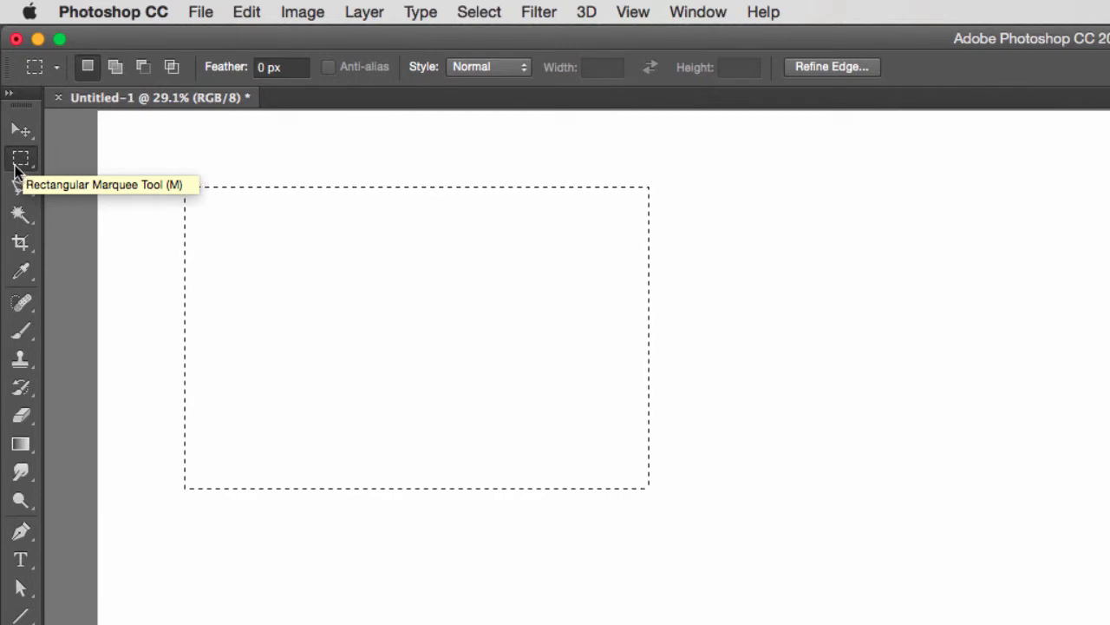
Switch to the Elliptical Marquee tool, replace the rectangle with a freehand elliptical selection and clear it
key("shift+m")
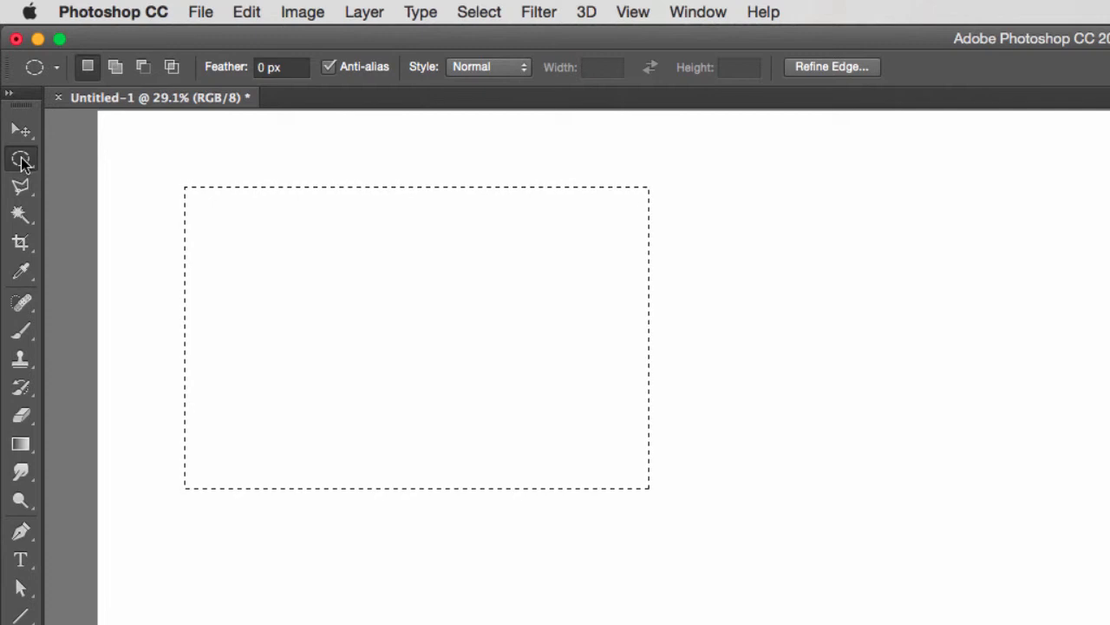
right_click(22, 162)
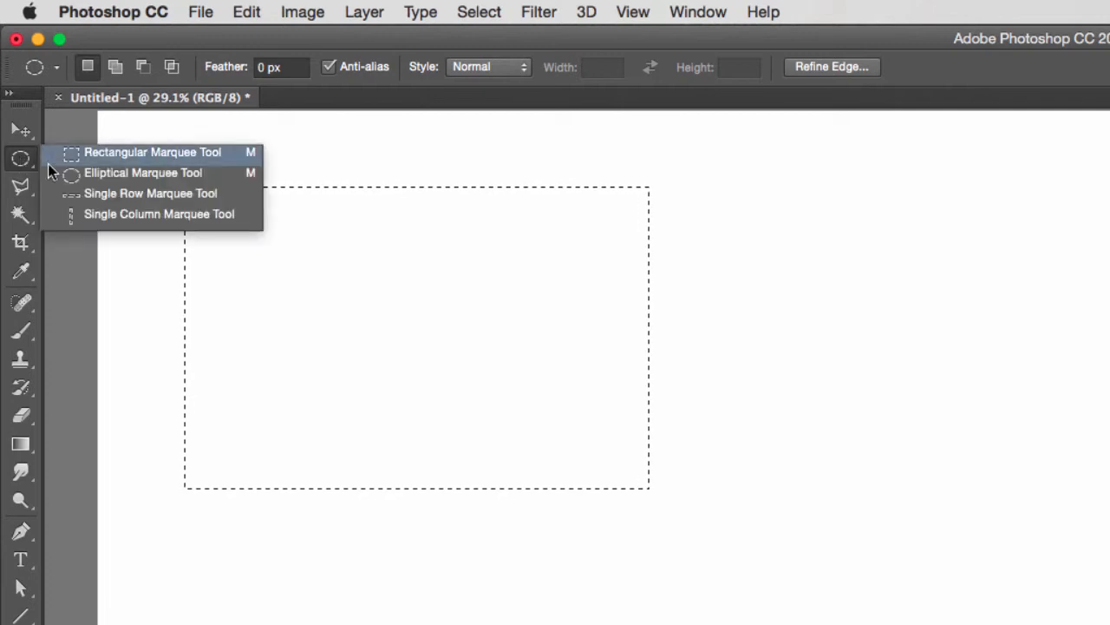
left_click(169, 173)
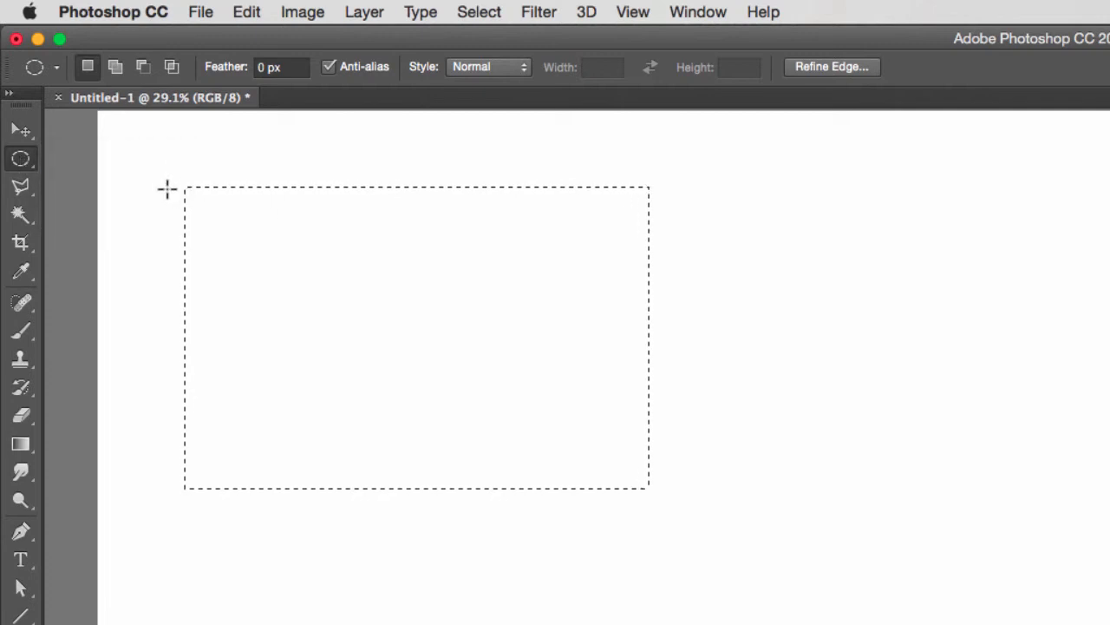
left_click(131, 158)
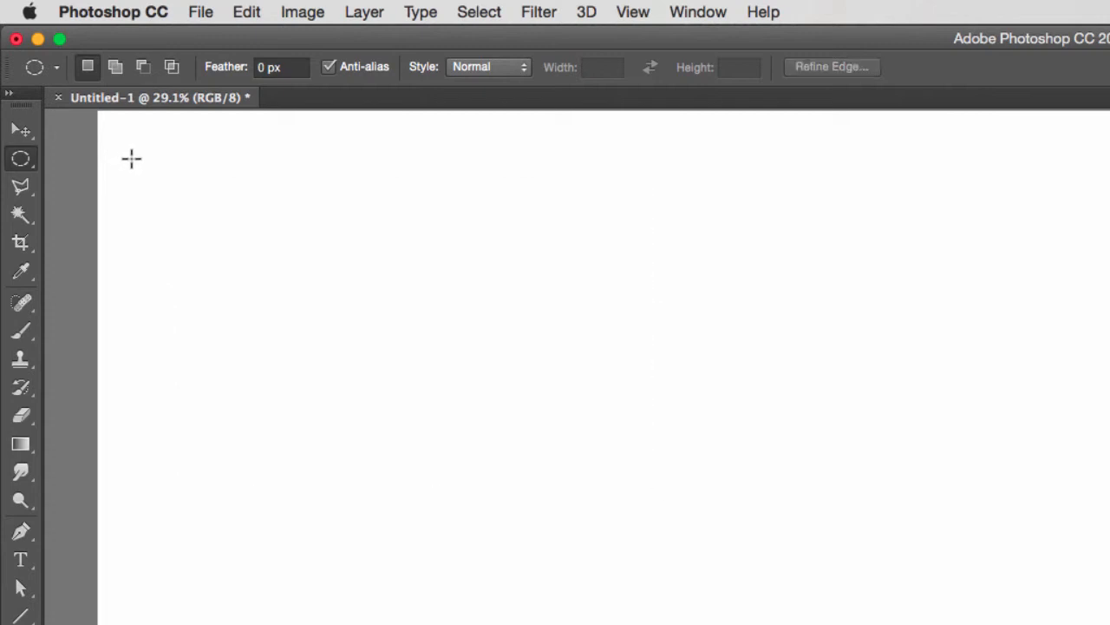
left_click(486, 14)
left_click(482, 10)
left_click_drag(143, 145, 478, 487)
left_click(201, 286)
Draw a square selection near the canvas's upper-left corner with the Rectangular Marquee tool
right_click(21, 159)
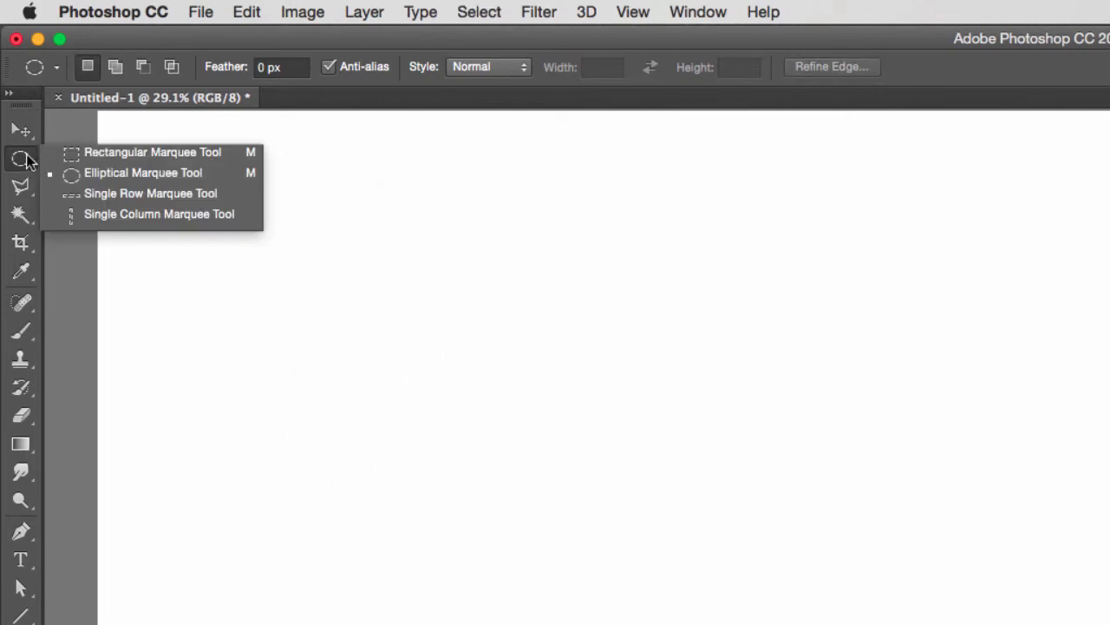
left_click(81, 153)
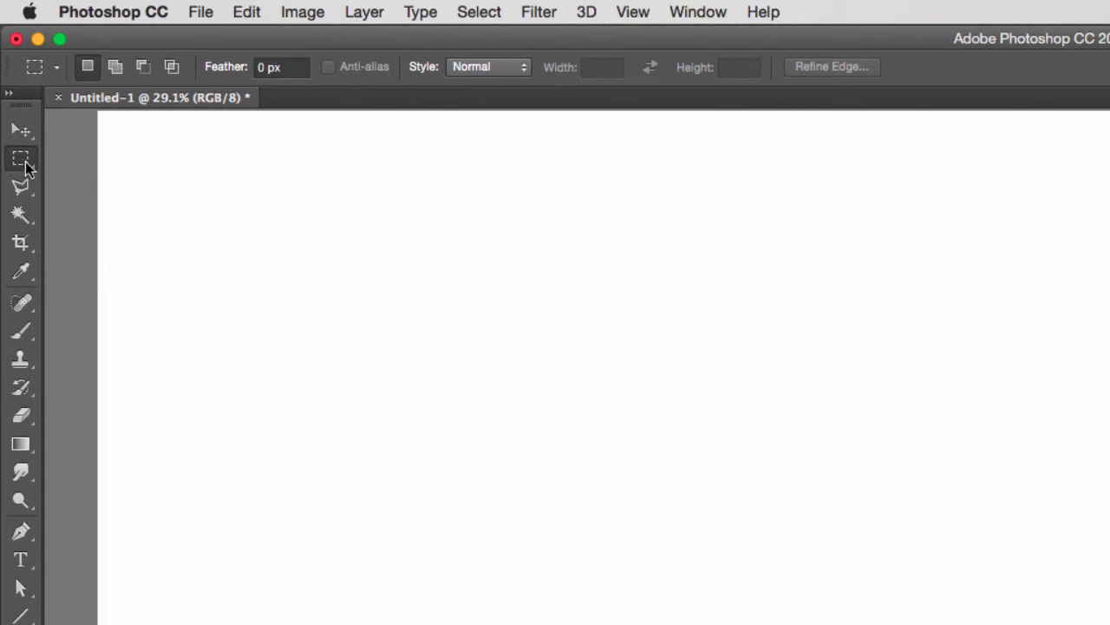
left_click_drag(164, 161, 515, 512)
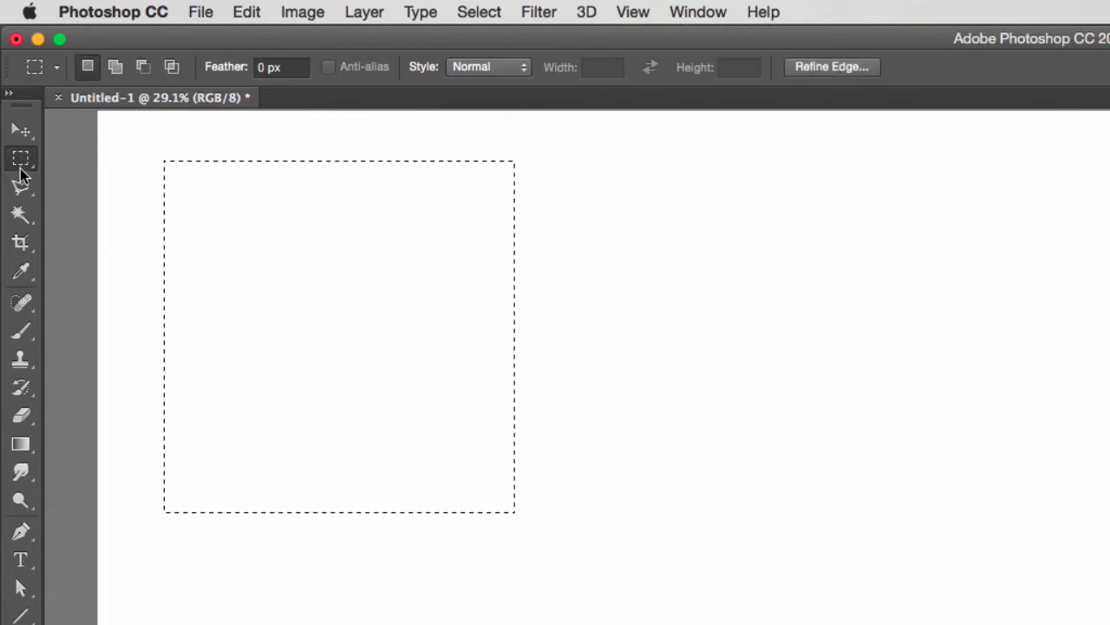
Replace the square with a large circular selection using the Elliptical Marquee tool and preview it in Quick Mask mode
key("shift+m")
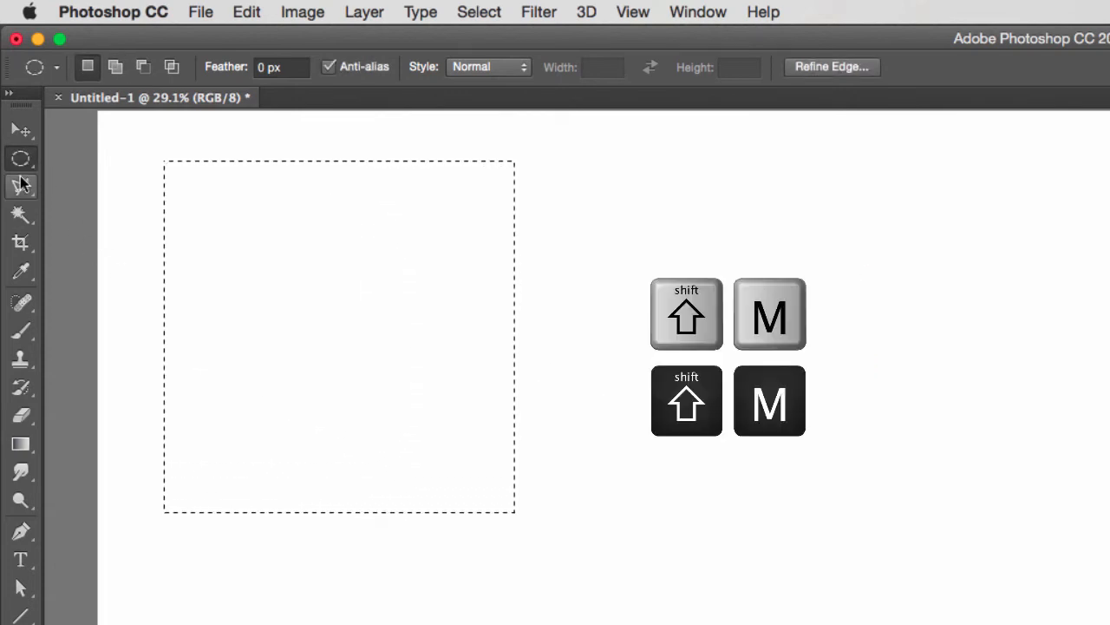
left_click(123, 159)
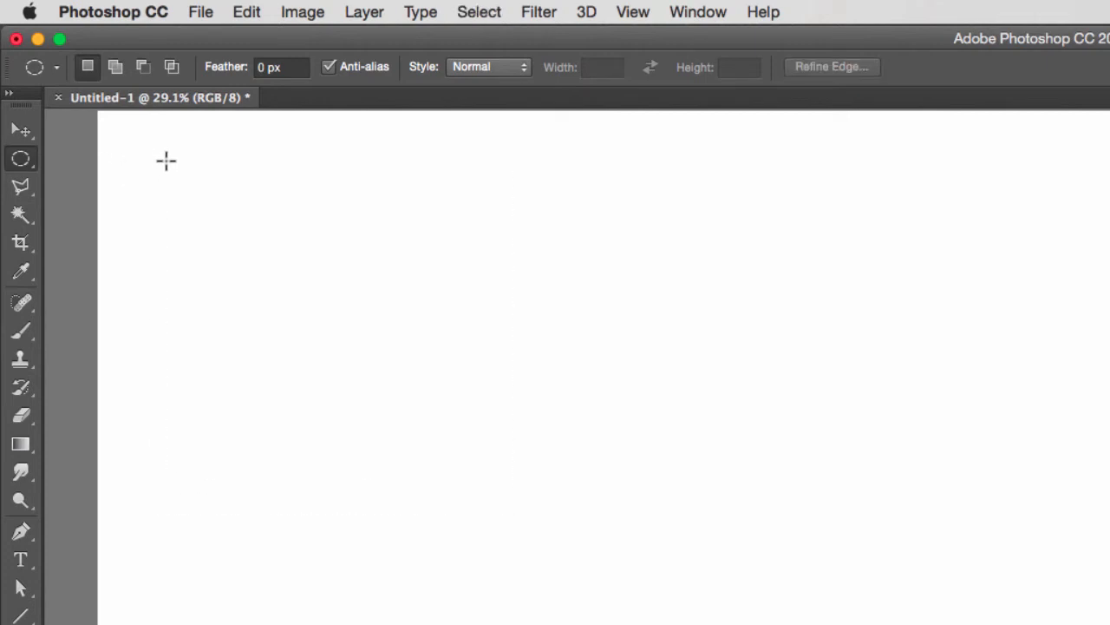
left_click_drag(181, 162, 645, 598)
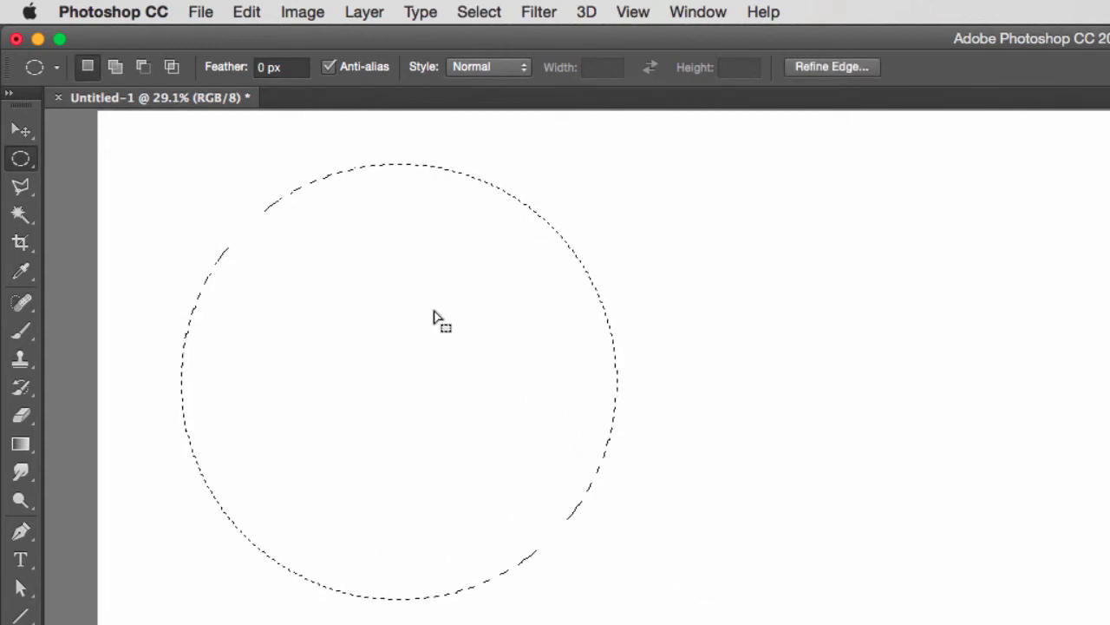
key("q")
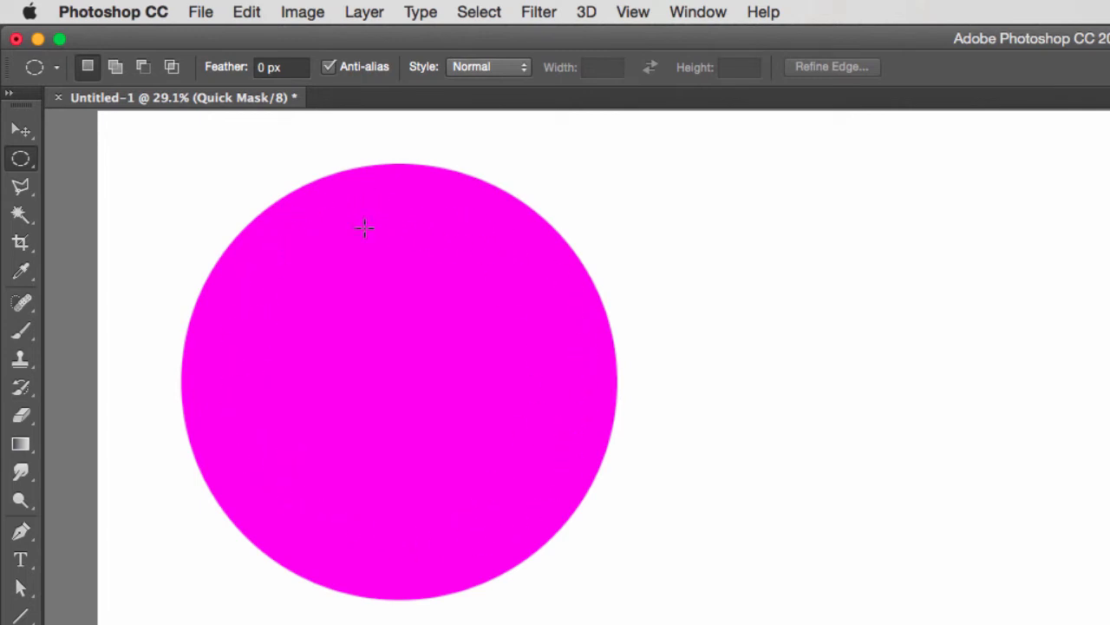
key("q")
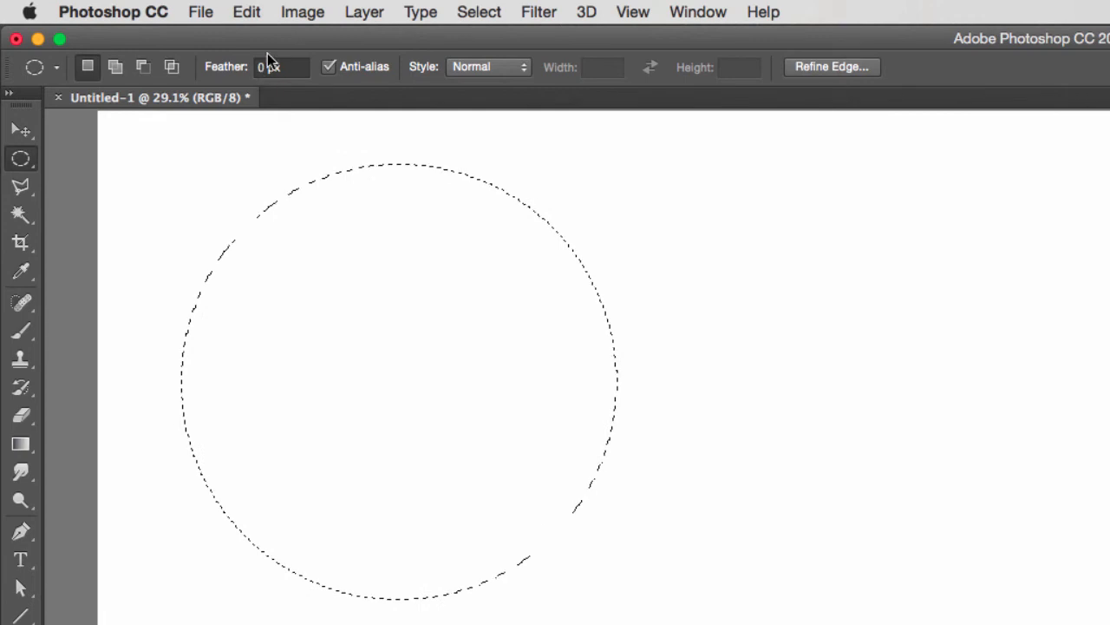
Set the Elliptical Marquee tool's feather to 50 px and clear the hard-edged circular selection
double_click(259, 67)
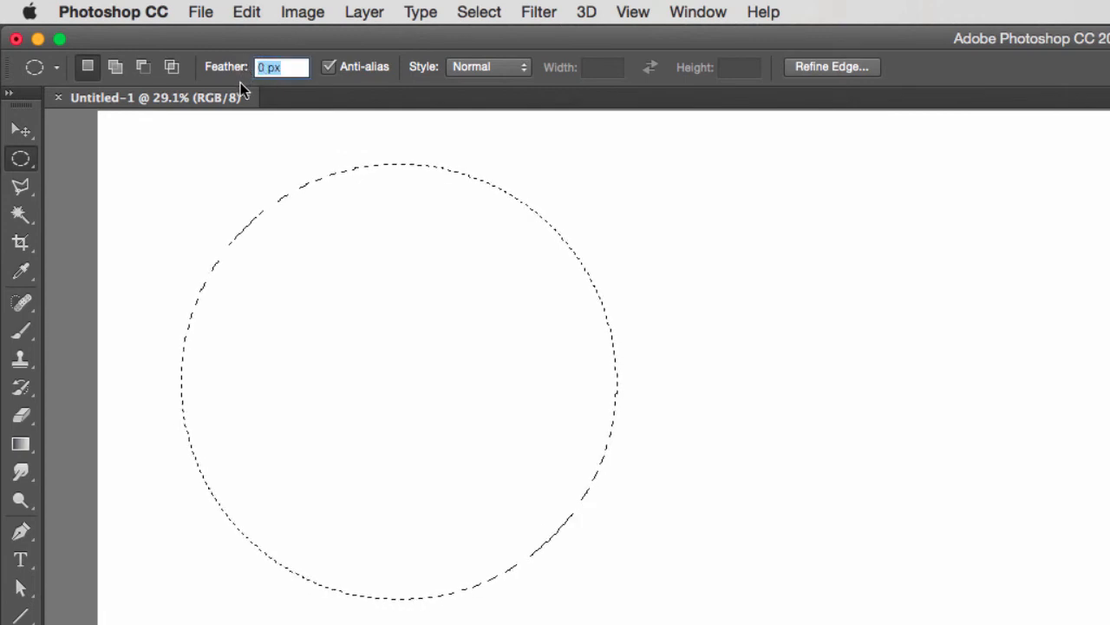
type("50")
key("Return")
left_click(226, 177)
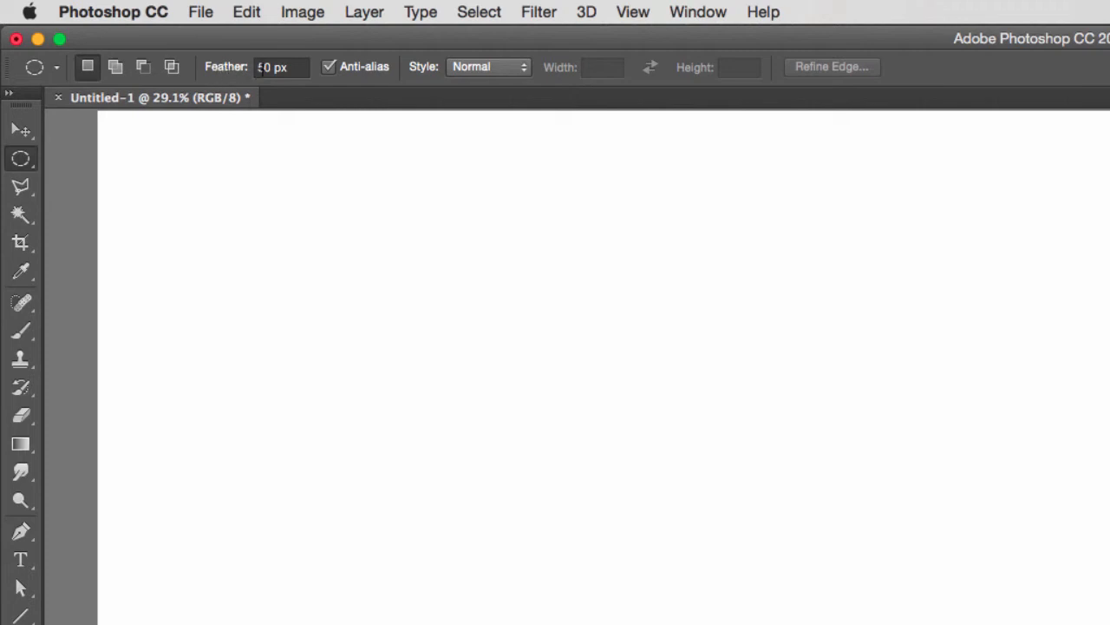
Draw a feathered circular selection, shift it slightly down and to the left, and preview its soft edge in Quick Mask mode
left_click_drag(195, 173, 582, 558)
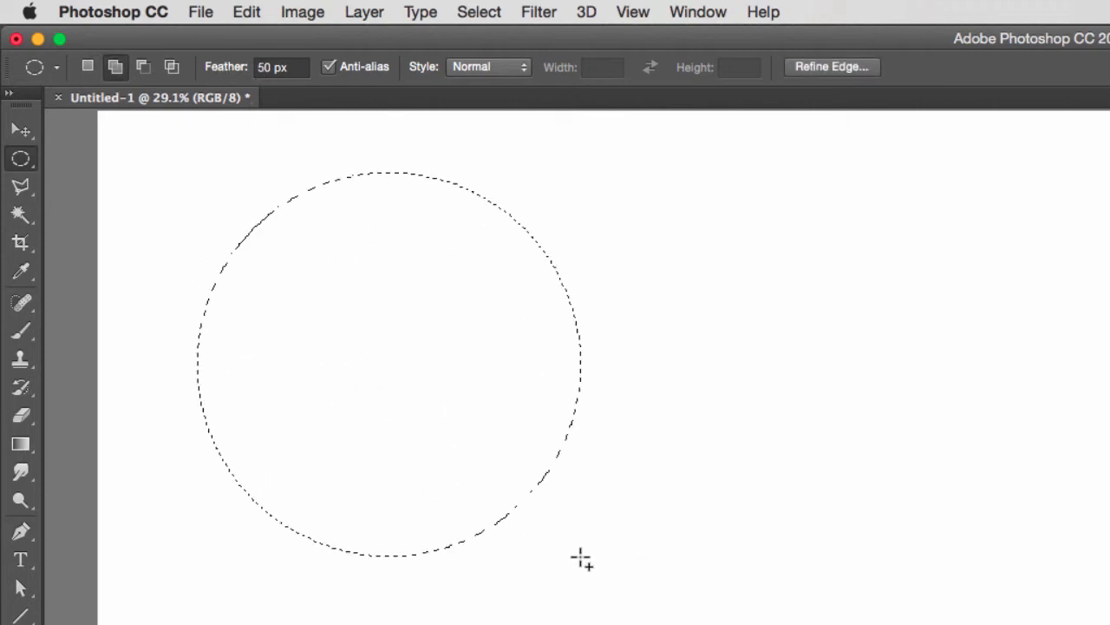
left_click_drag(403, 351, 394, 374)
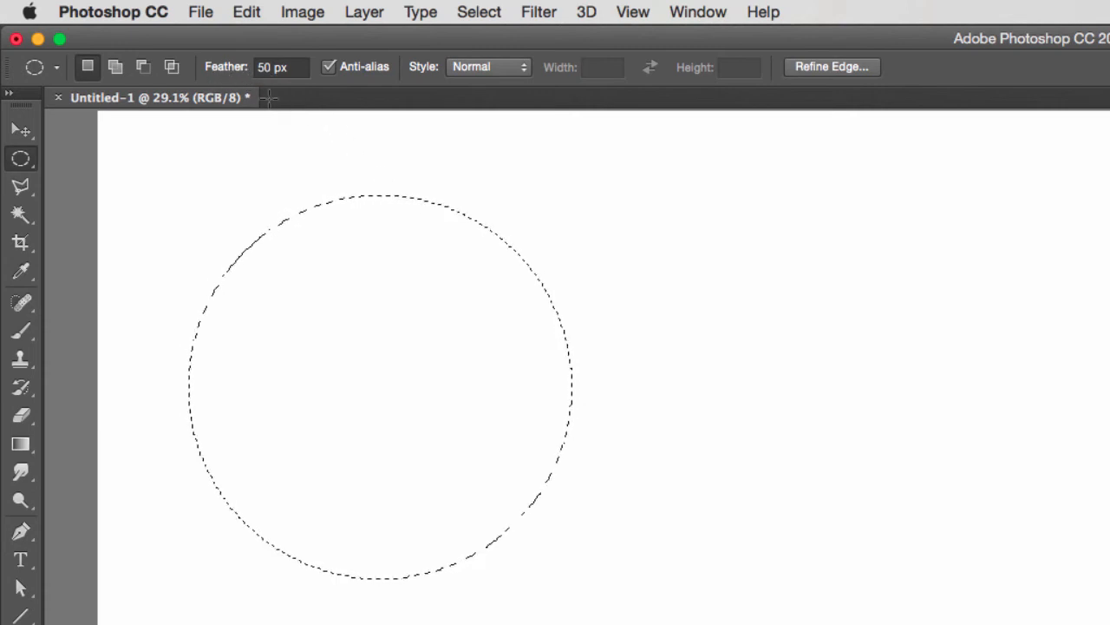
key("q")
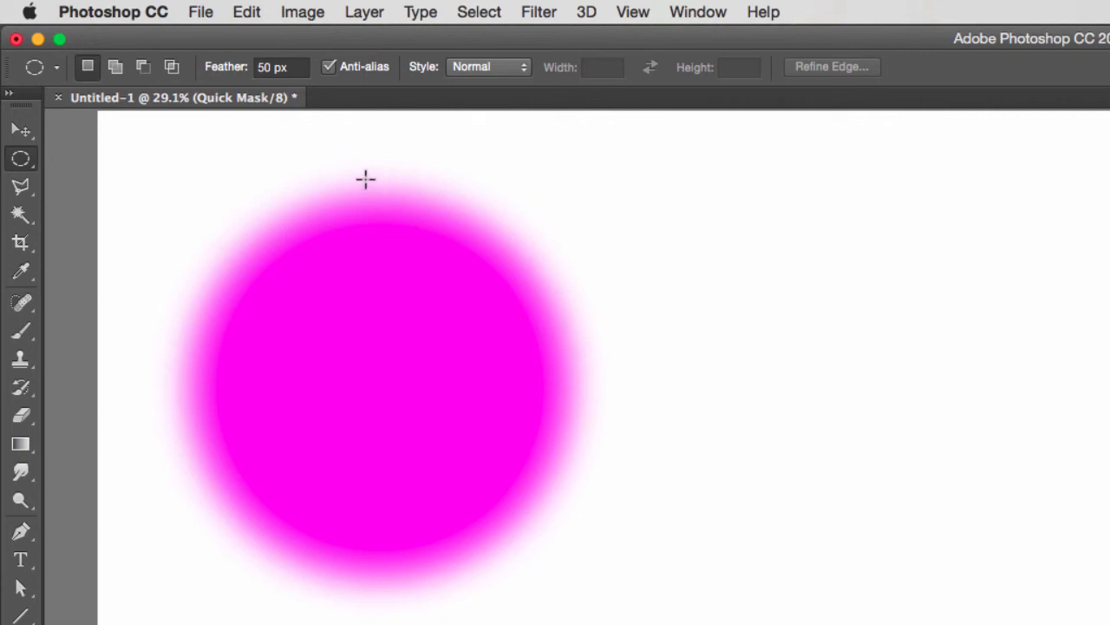
key("q")
Clear the feathered circle and draw a rectangular selection with the Rectangular Marquee tool at 0 px feather
left_click(214, 299)
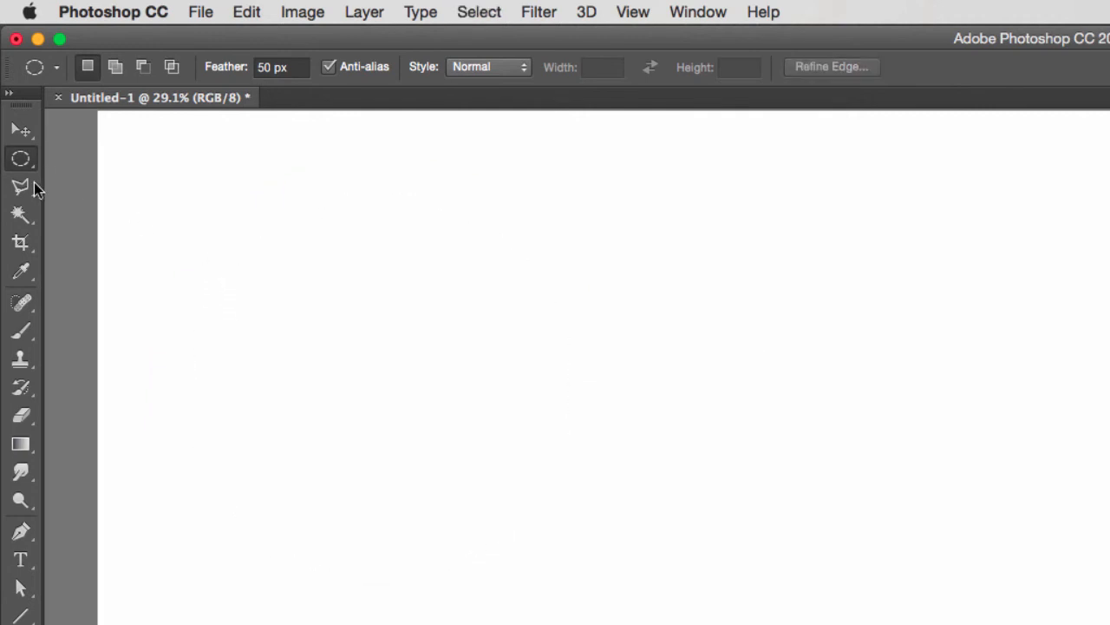
left_click(22, 161)
left_click(104, 158)
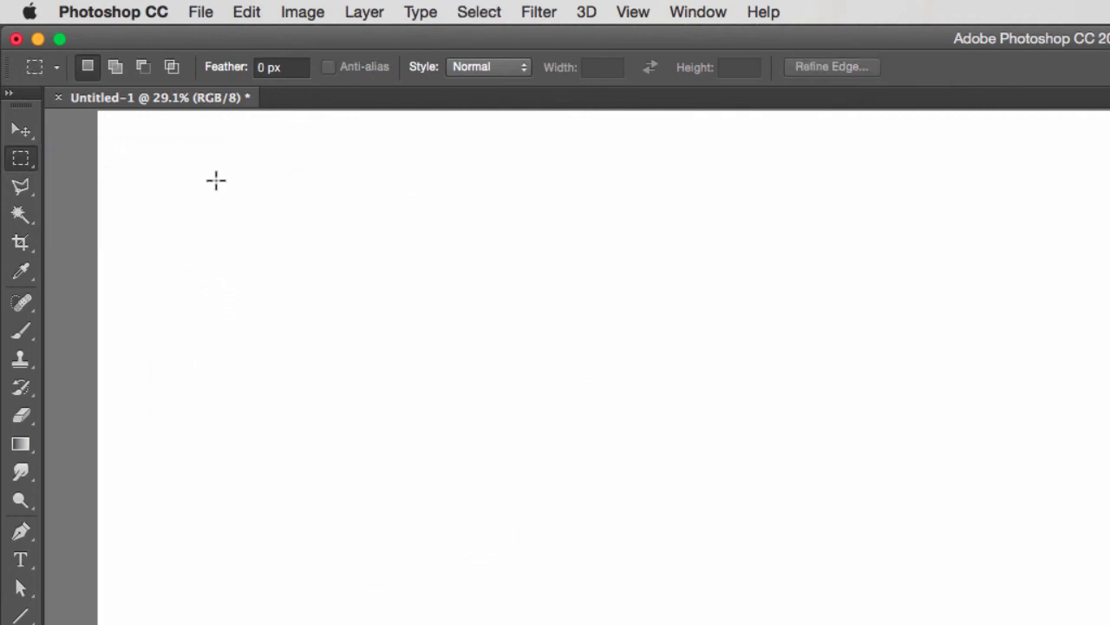
left_click_drag(182, 178, 620, 512)
Paint black diagonal strokes across the rectangular selection with the size 40 brush and remove them
key("b")
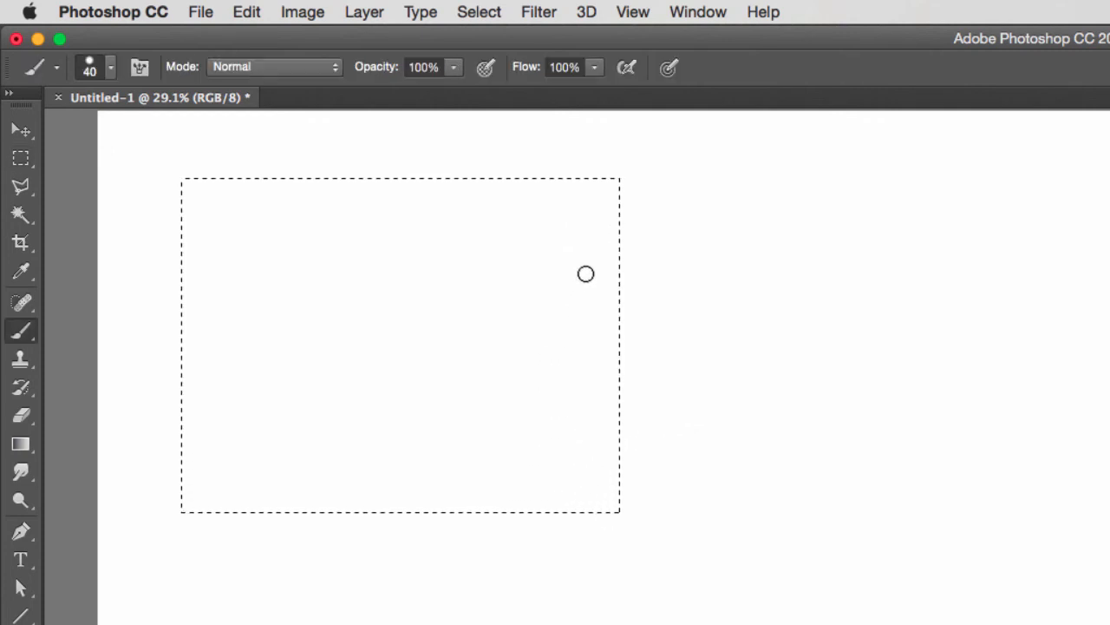
mouse_move(714, 156)
left_mouse_down()
mouse_move(121, 401)
mouse_move(727, 214)
left_mouse_up()
mouse_move(727, 214)
left_mouse_down()
mouse_move(90, 548)
mouse_move(174, 582)
mouse_move(322, 596)
mouse_move(281, 622)
left_mouse_up()
left_click_drag(501, 157, 347, 135)
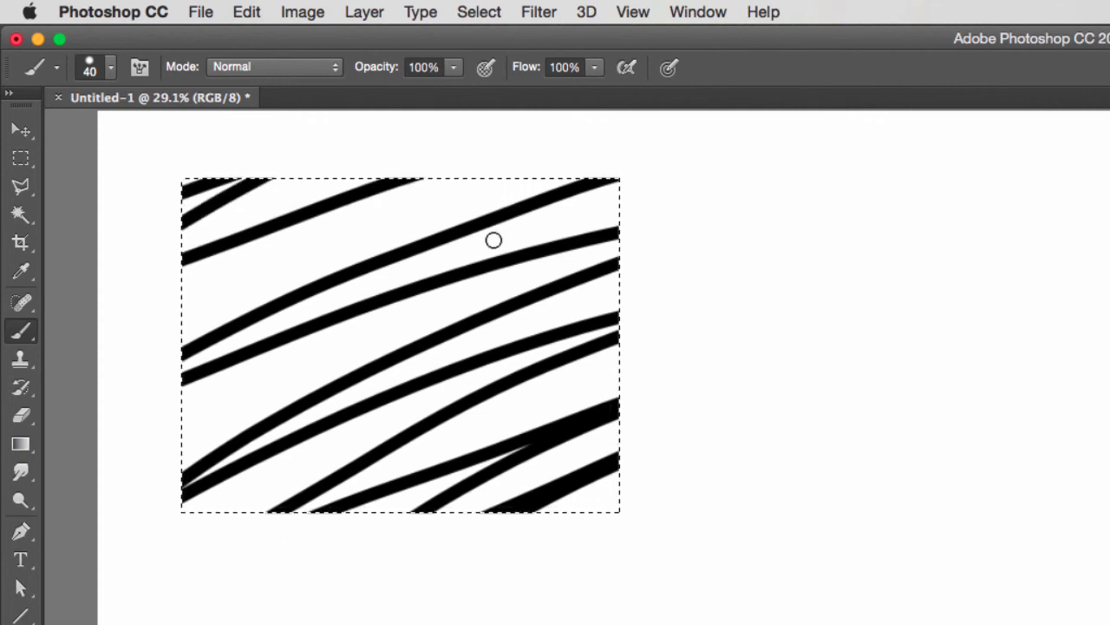
key("Delete")
key("z")
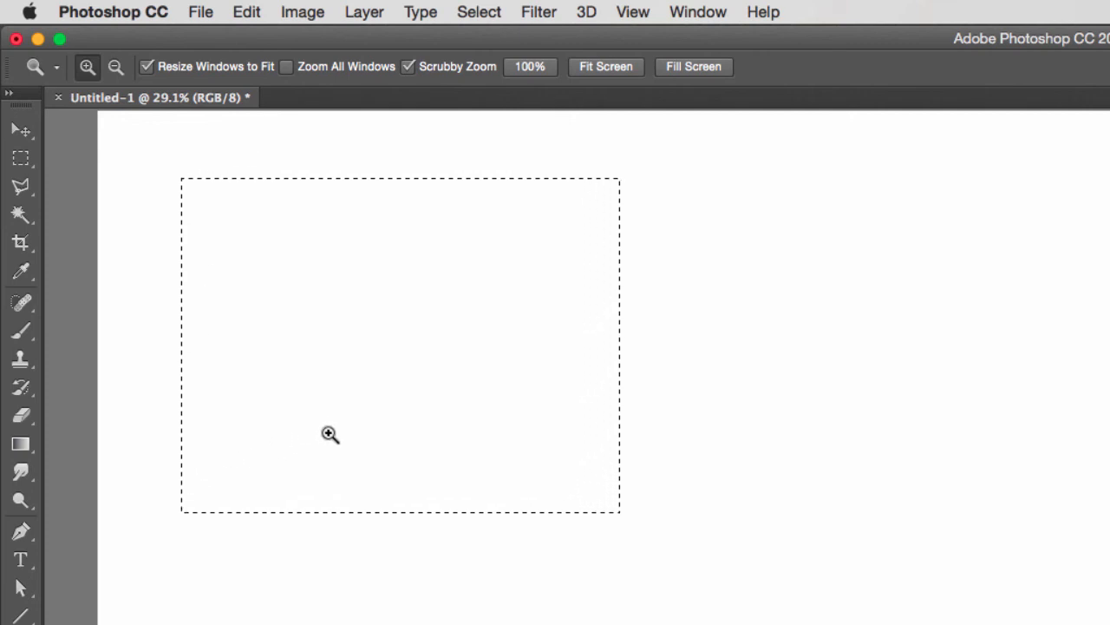
Preview a colorized Hue/Saturation adjustment inside the selection with hue 103, saturation 69 and lightness -56, and cancel it
key("i")
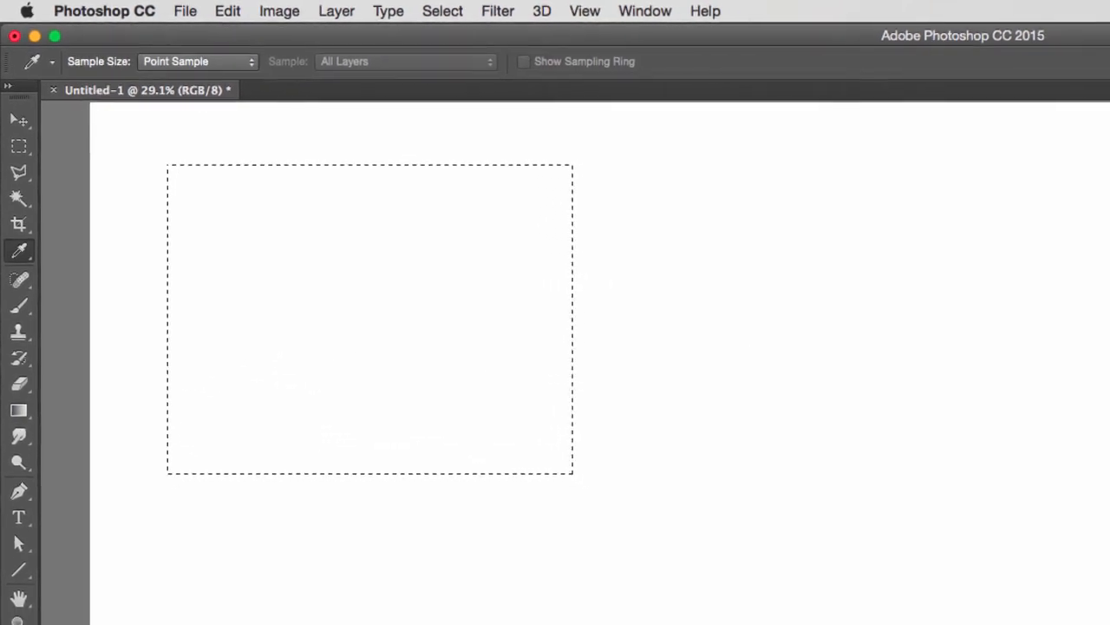
key("super+u")
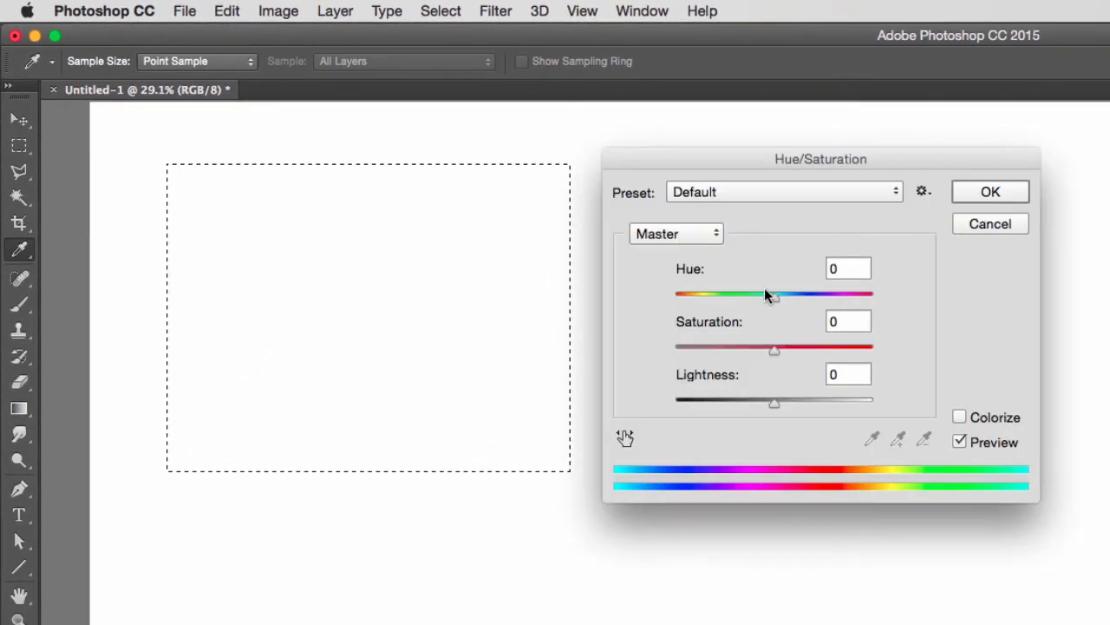
left_click(959, 418)
left_click_drag(764, 401, 718, 403)
left_click_drag(724, 351, 812, 351)
left_click_drag(675, 297, 732, 297)
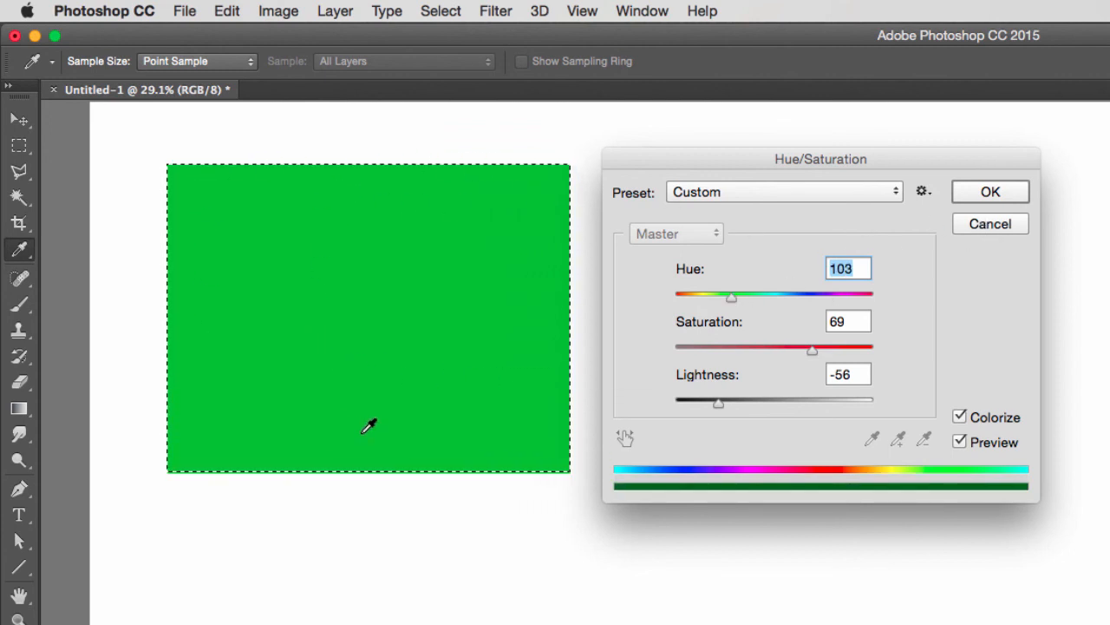
left_click(991, 223)
key("z")
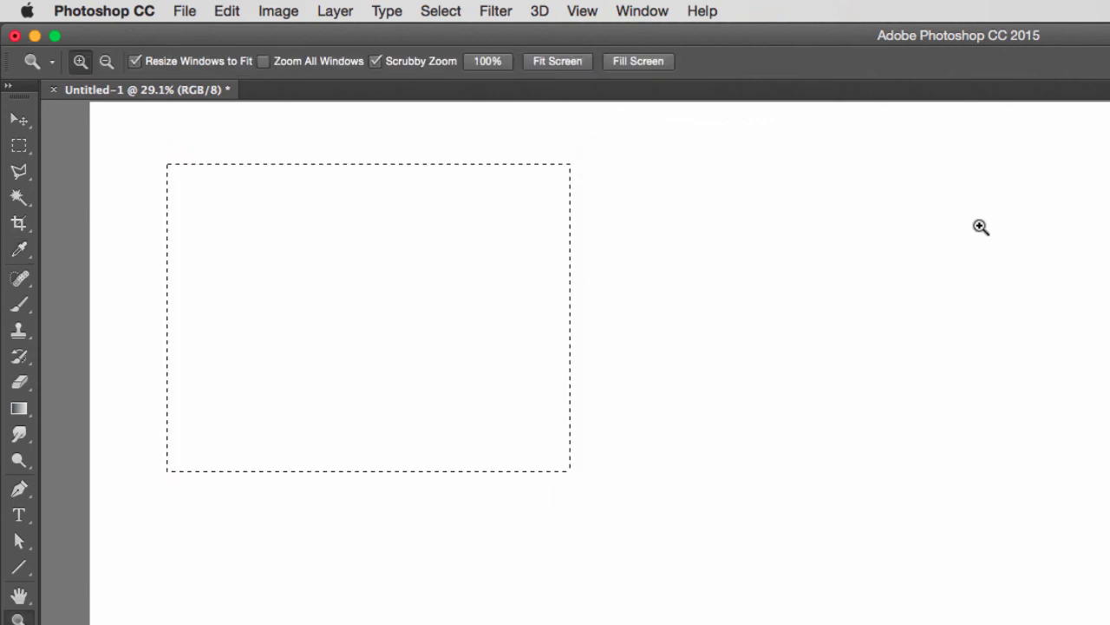
left_click(22, 147)
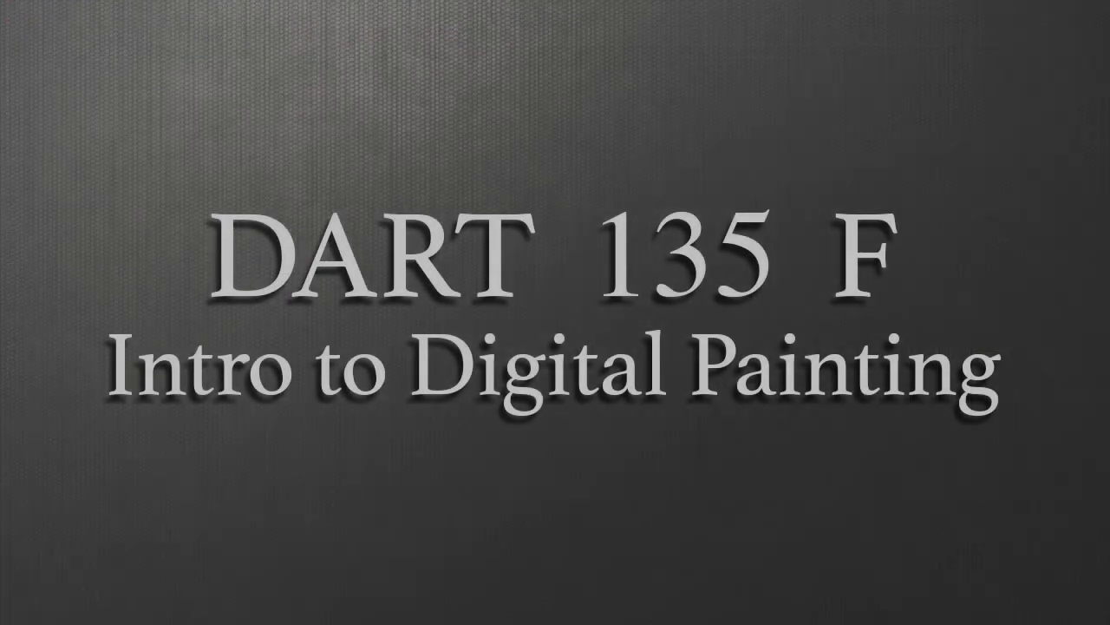